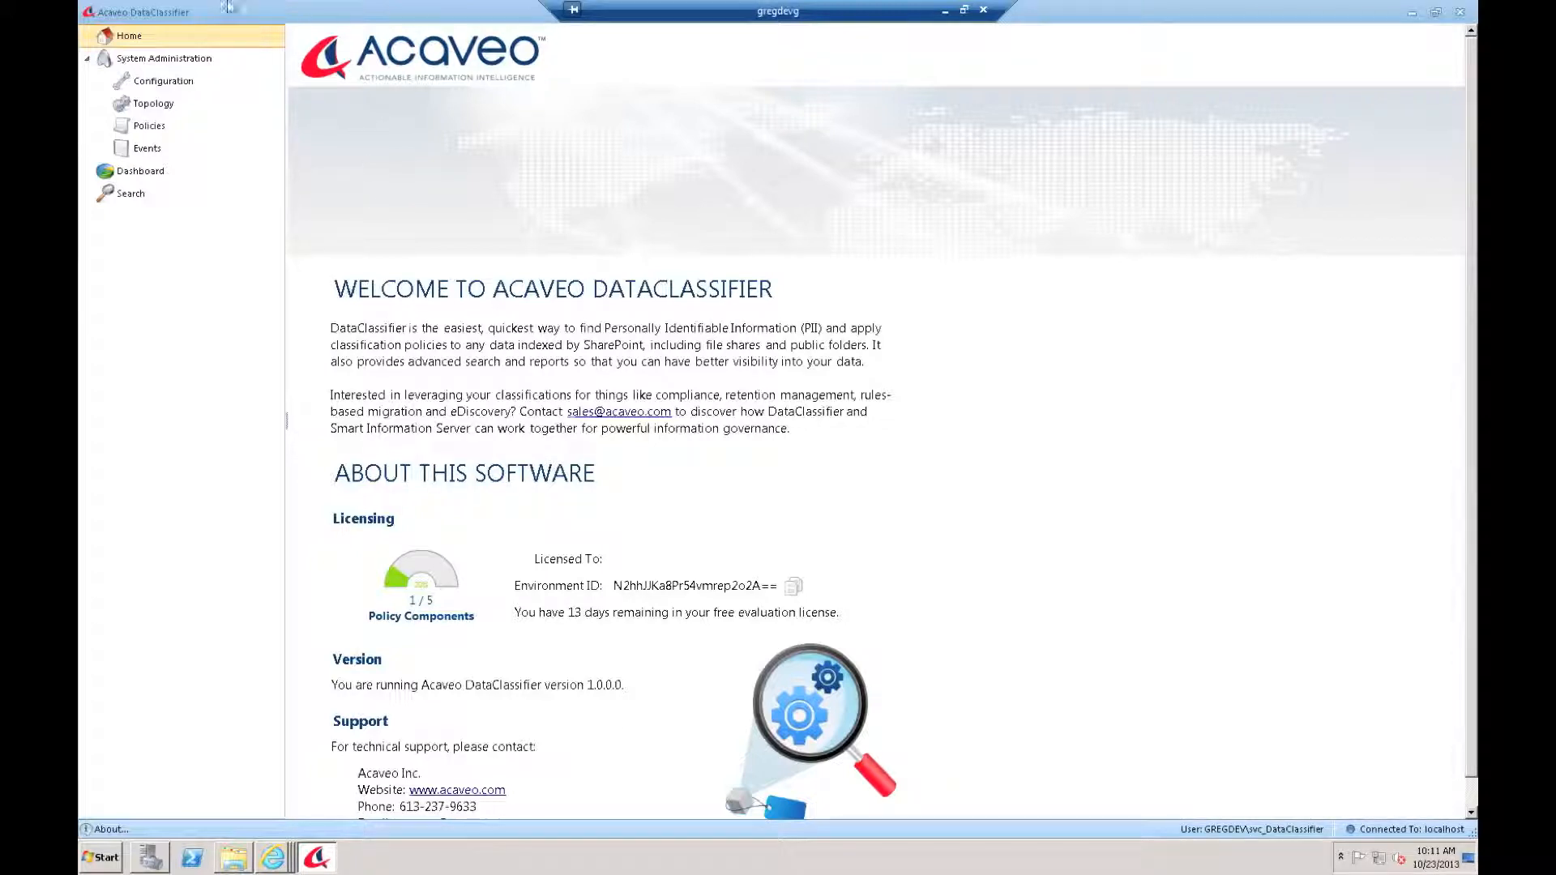
# Step: Go from Configuration to the Policies page, where the policy list is still empty
pyautogui.click(163, 83)
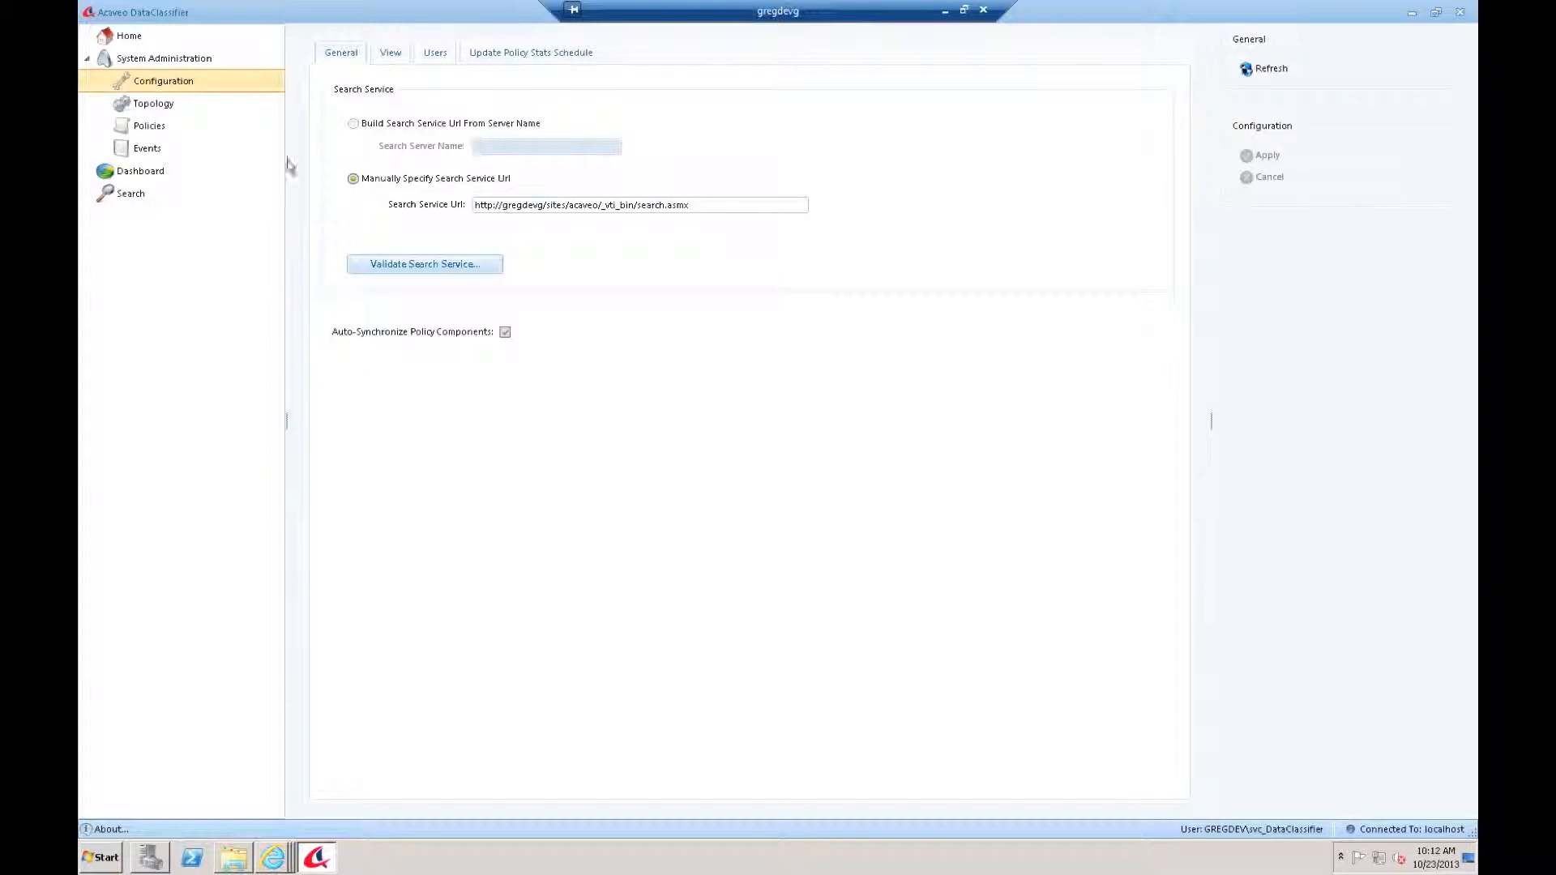
pyautogui.click(154, 130)
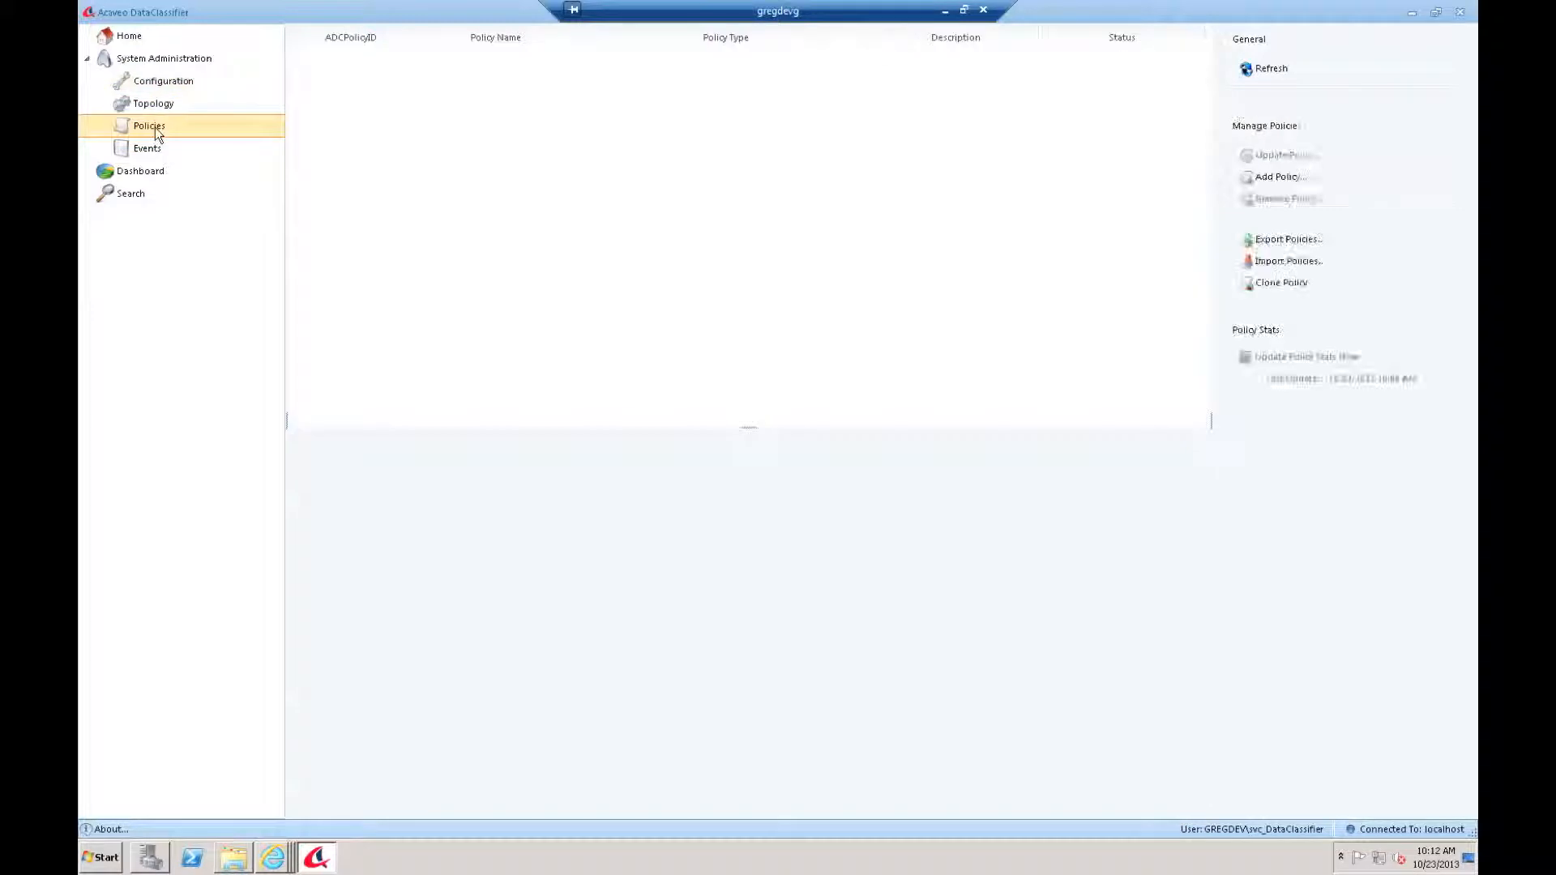
# Step: Add a policy named 'Phone Numbers' and enable its Body filter with the regex builder
pyautogui.click(1294, 185)
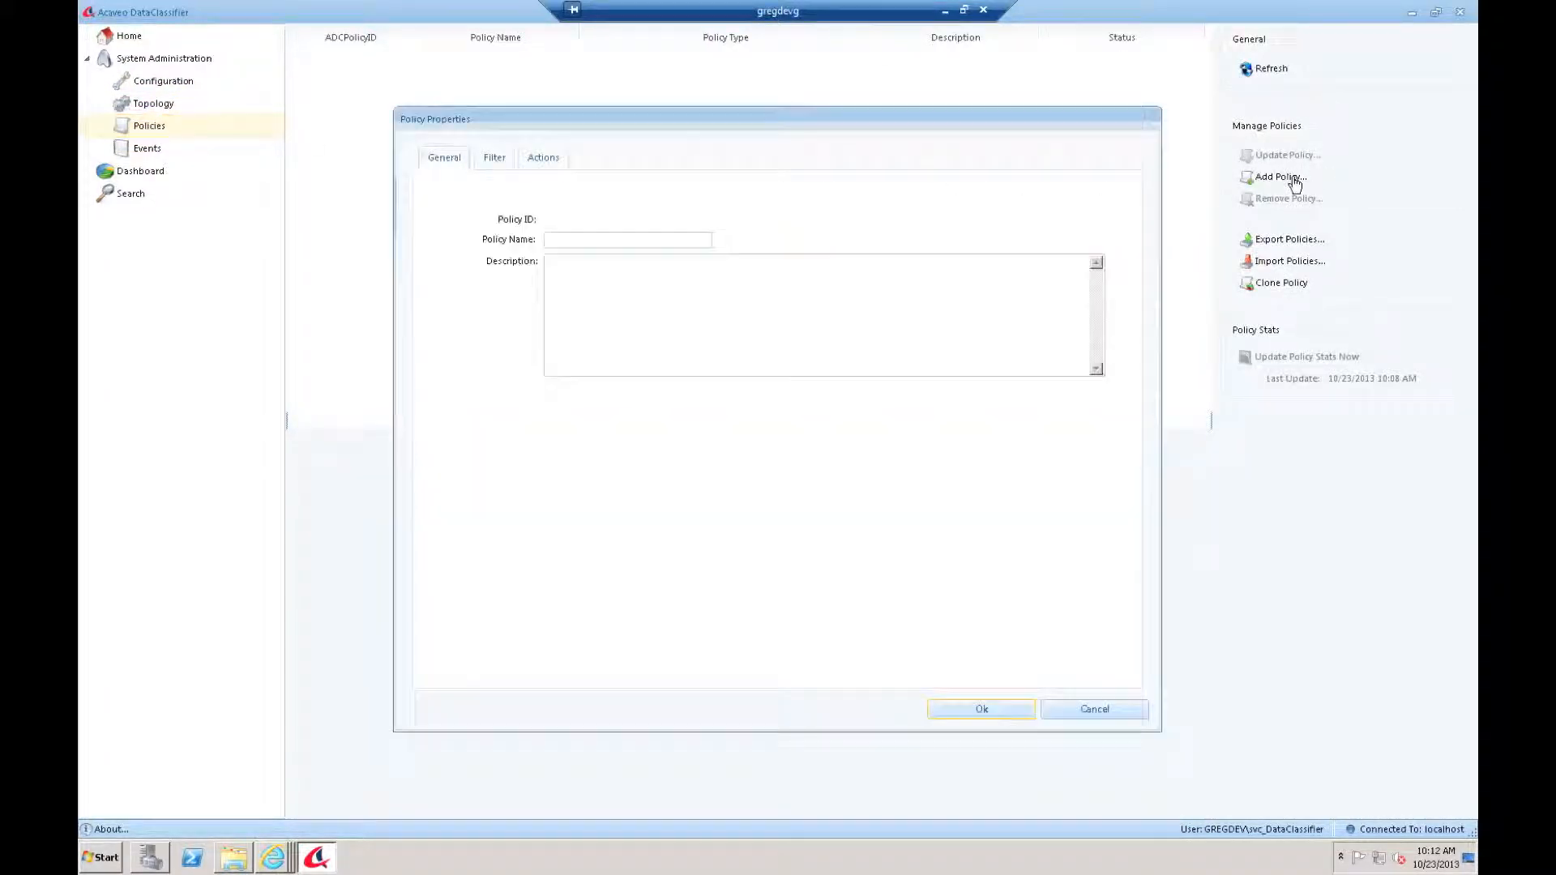
pyautogui.click(564, 243)
pyautogui.write('Phone Numbers')
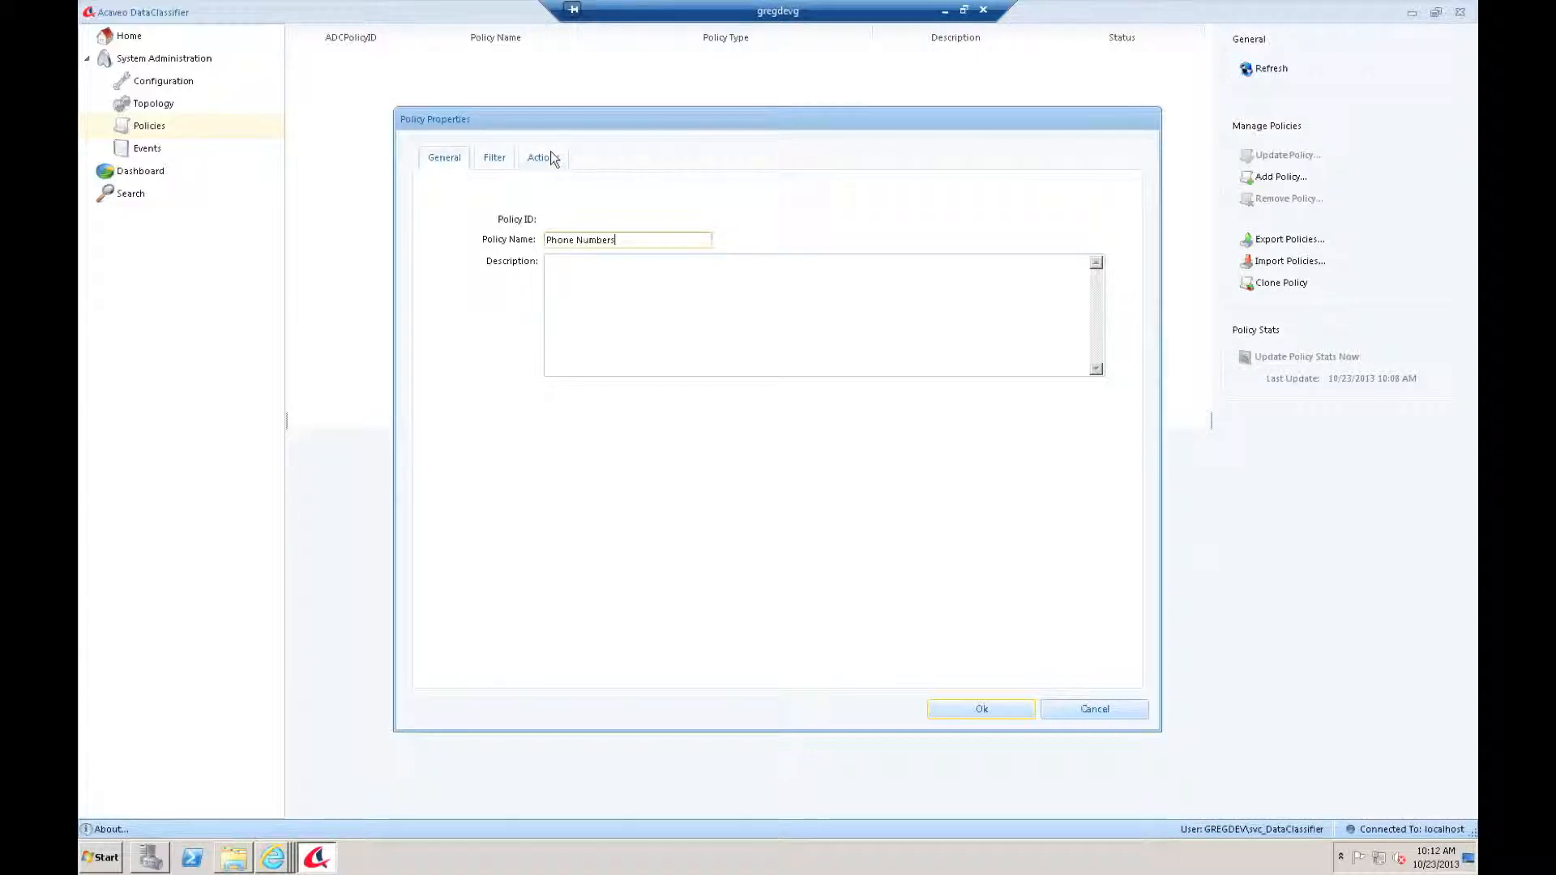
pyautogui.click(504, 157)
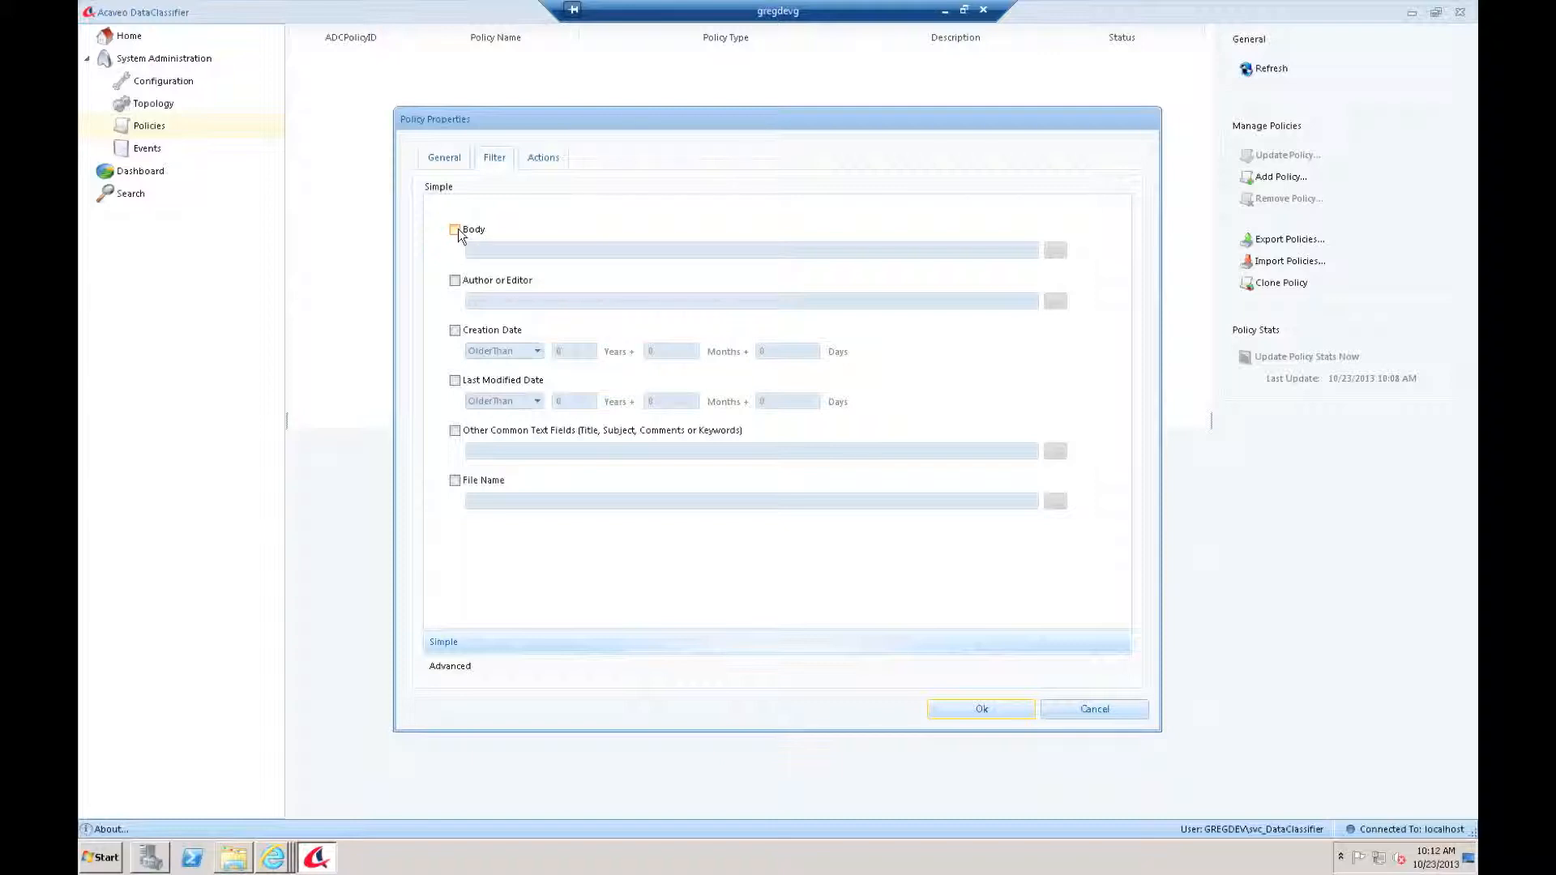
pyautogui.click(456, 230)
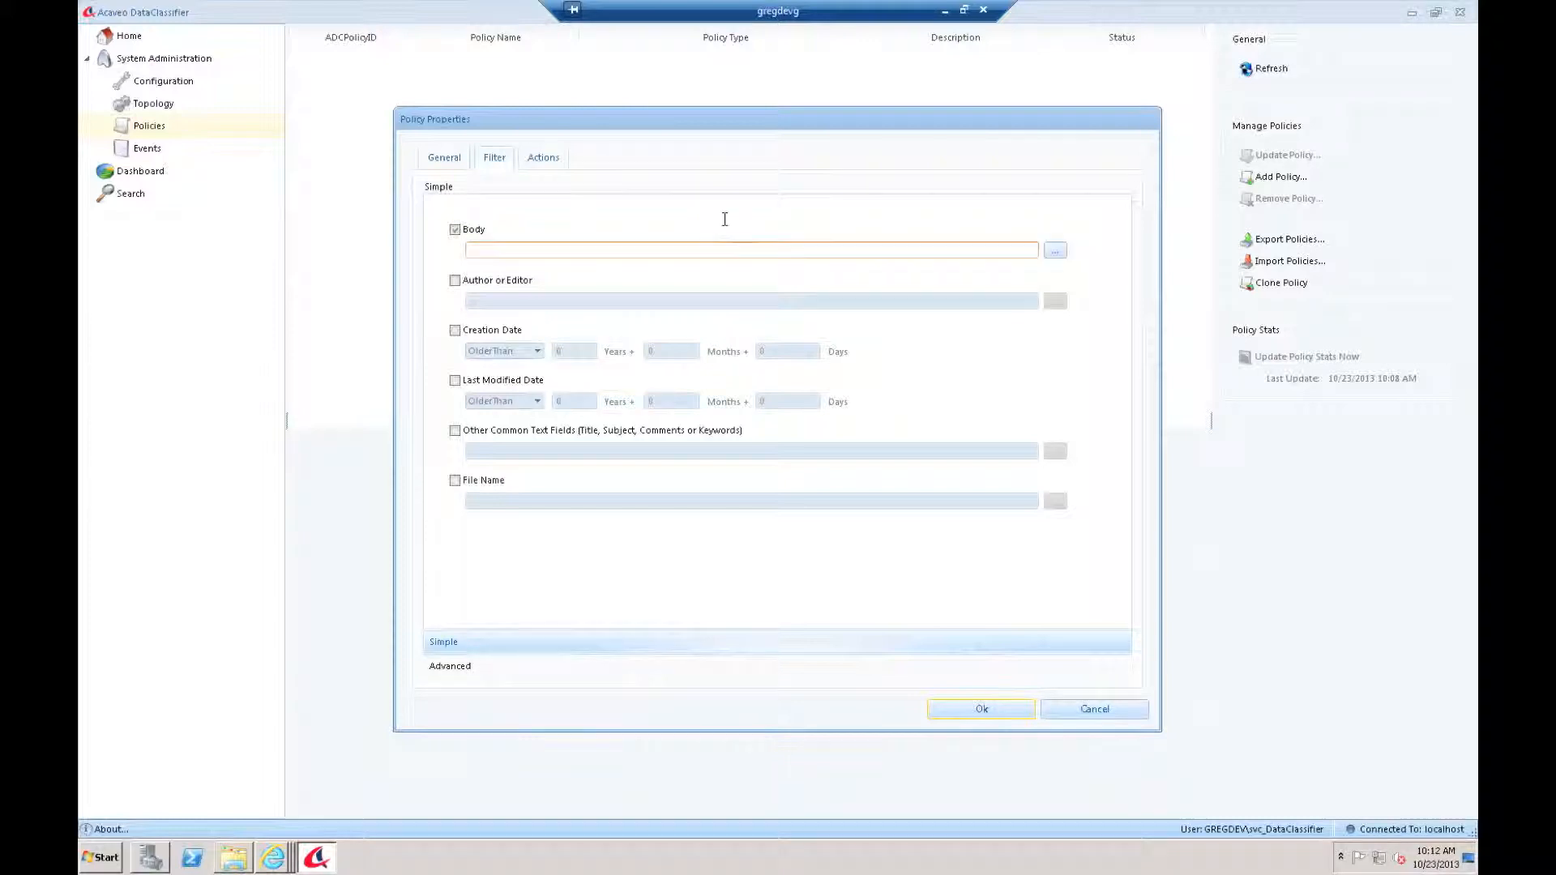
pyautogui.click(1059, 252)
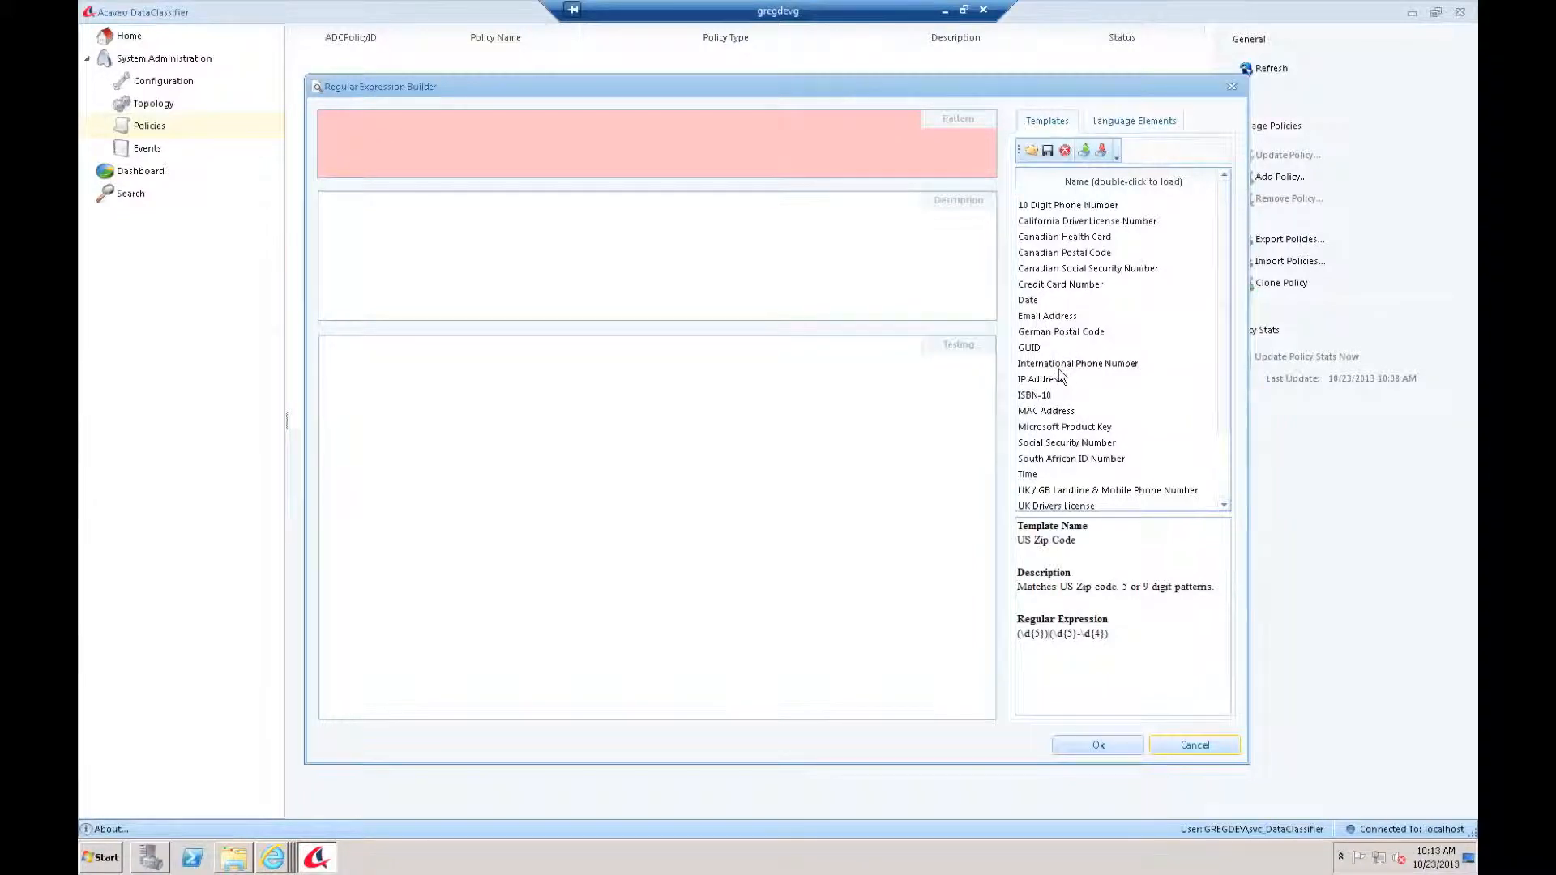
# Step: Apply the 10 Digit Phone Number template to the Body filter and save the policy
pyautogui.click(1060, 205)
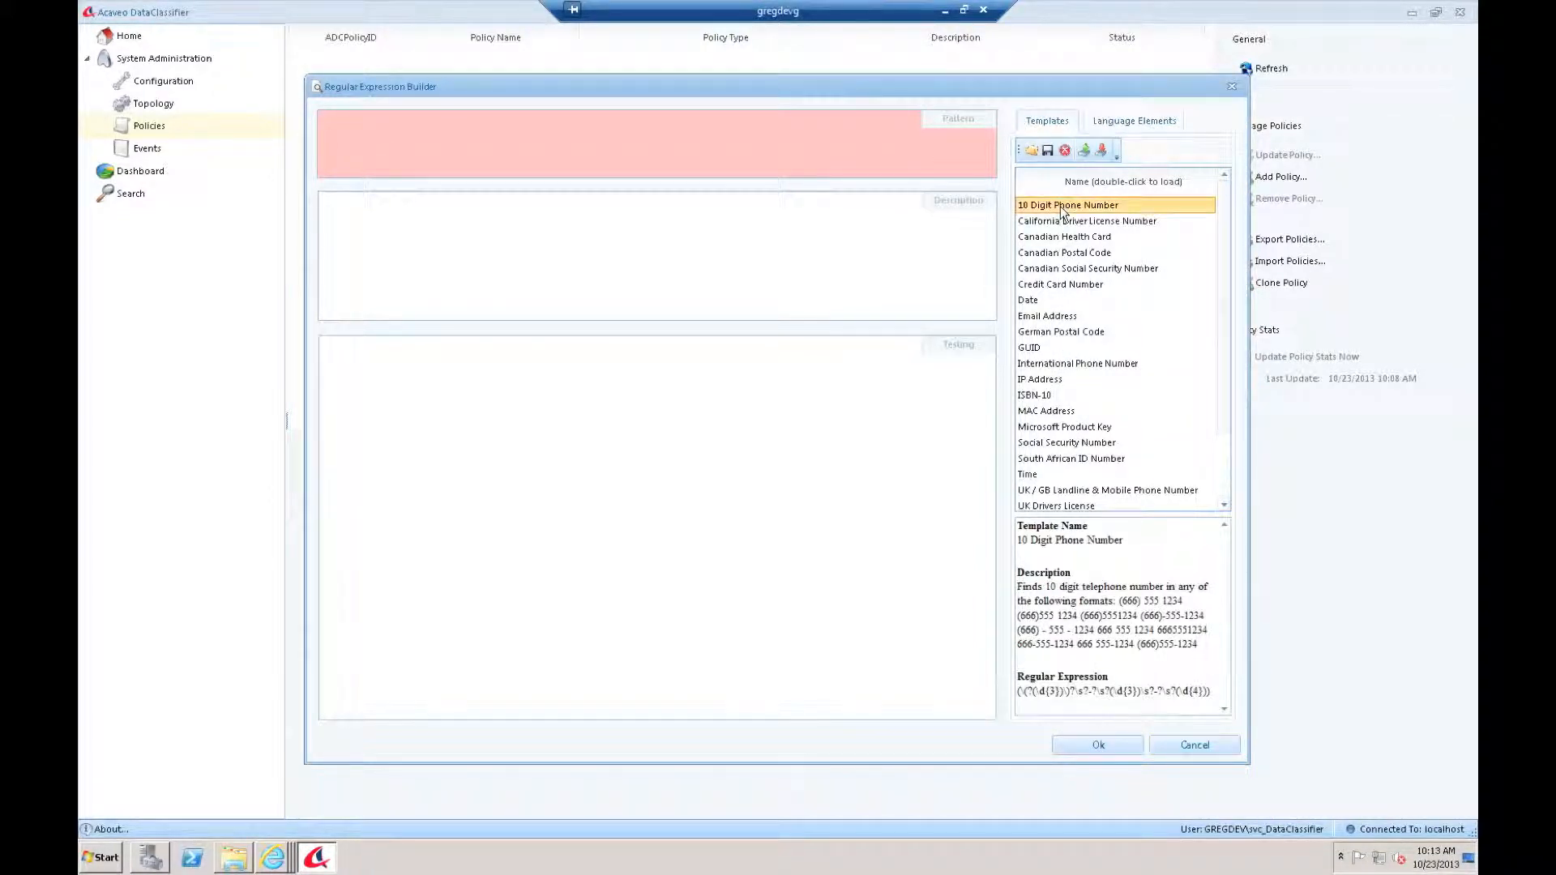
pyautogui.doubleClick(1060, 206)
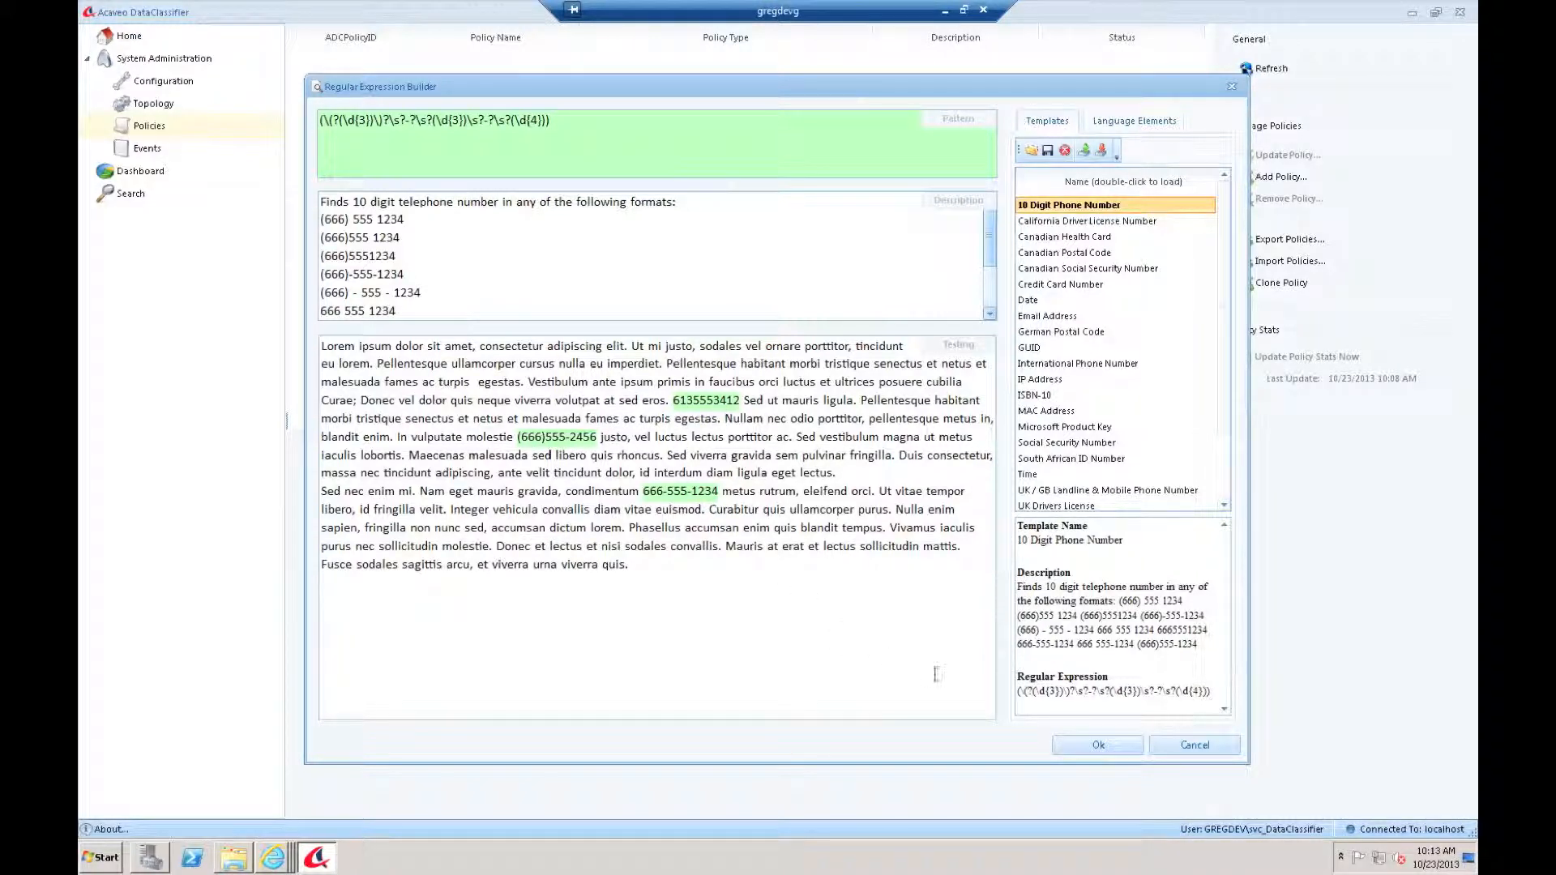
pyautogui.click(1115, 748)
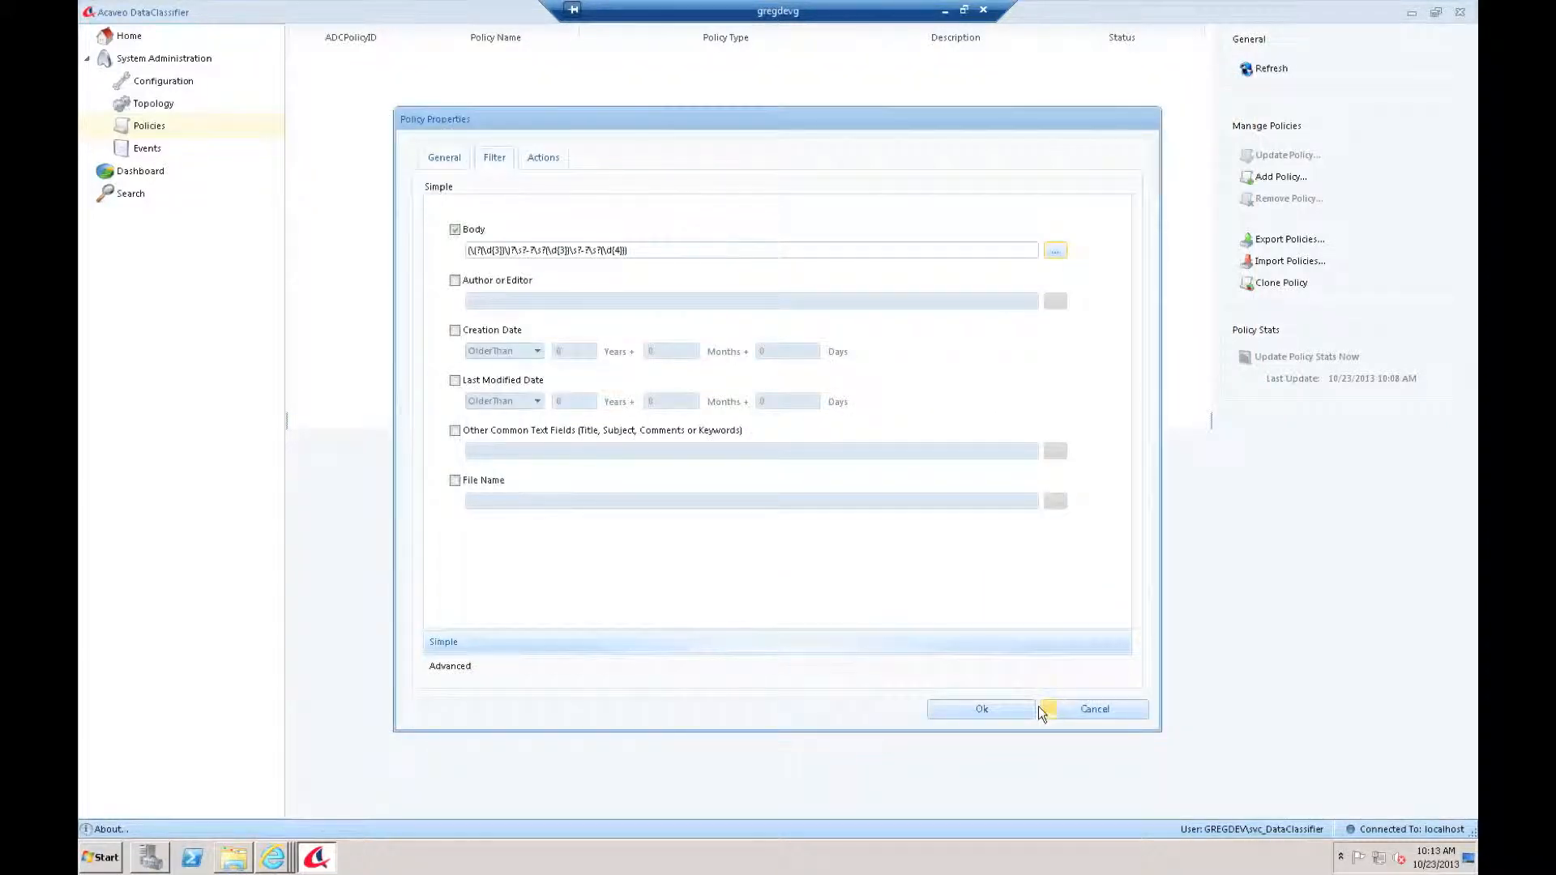
pyautogui.click(1018, 711)
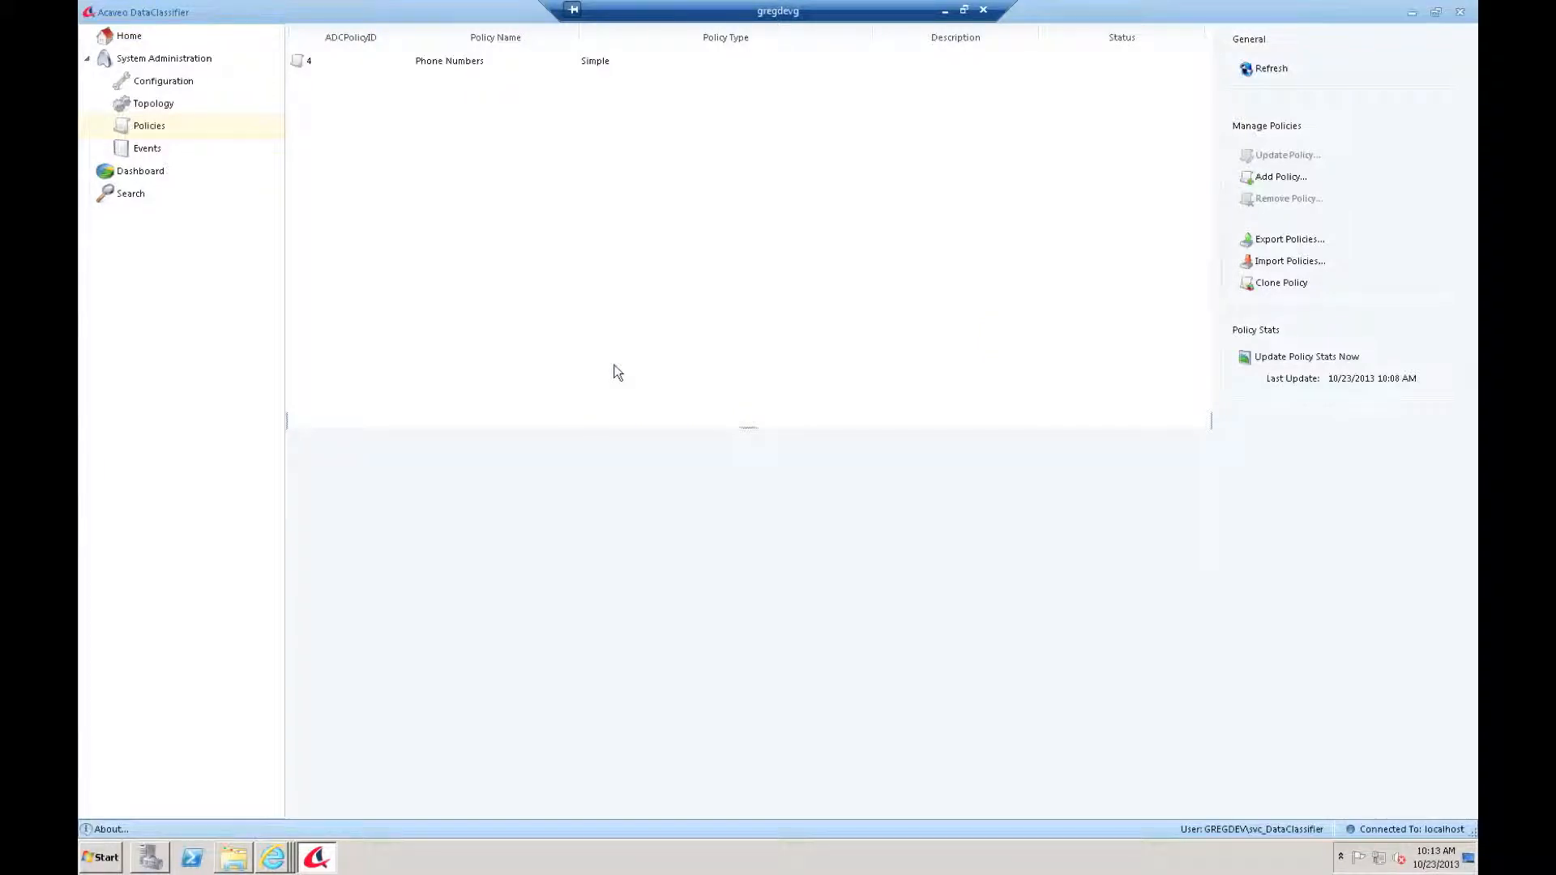
# Step: Create policy 'SSN' whose Body filter uses the Social Security Number regex template
pyautogui.click(1271, 176)
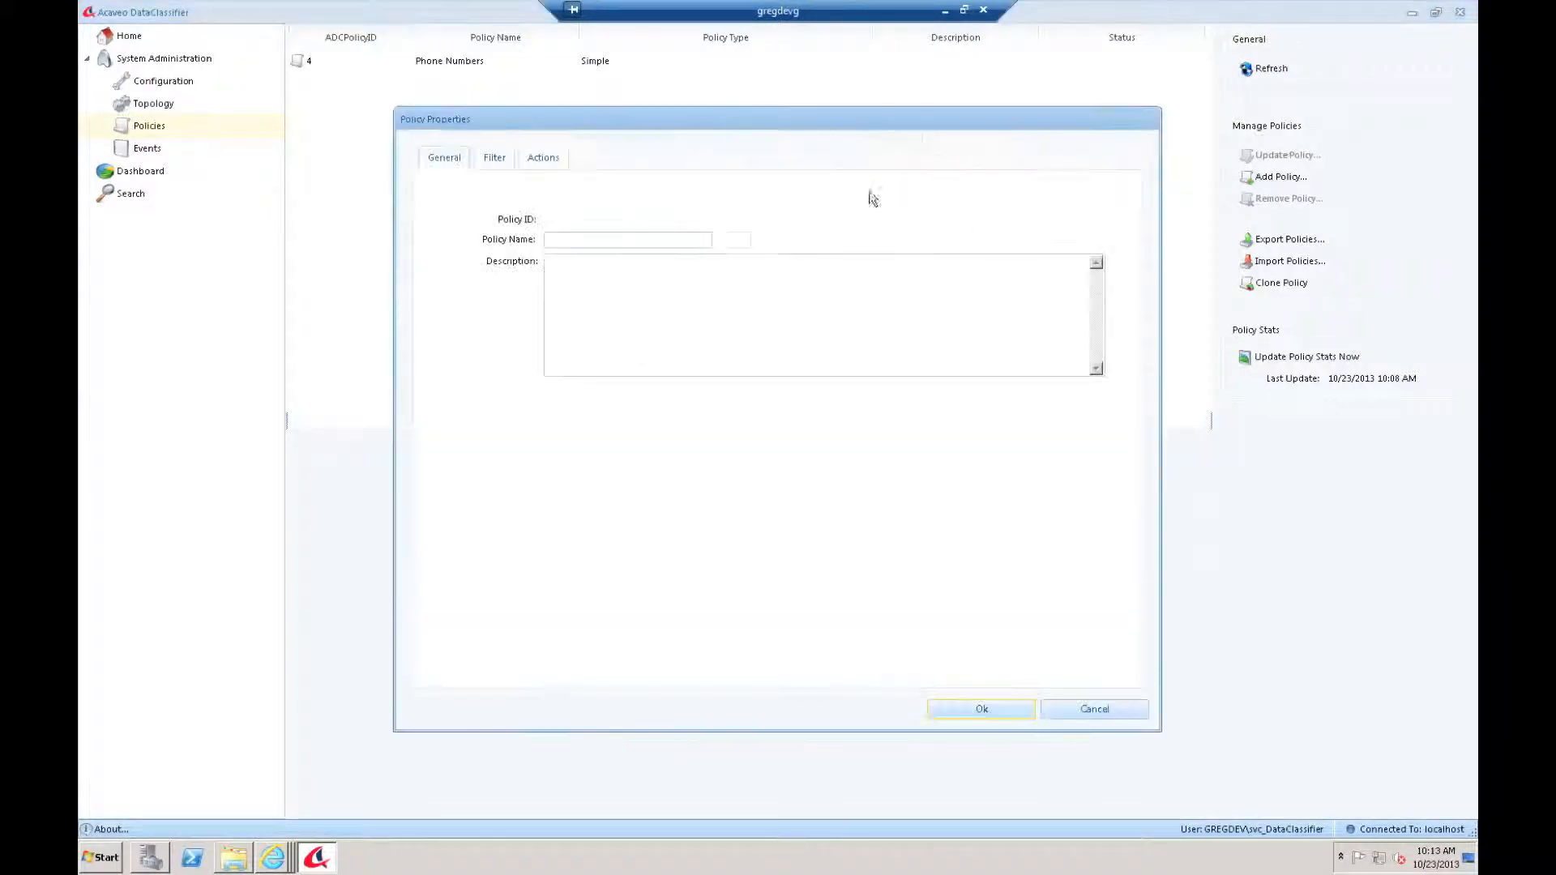
pyautogui.click(611, 239)
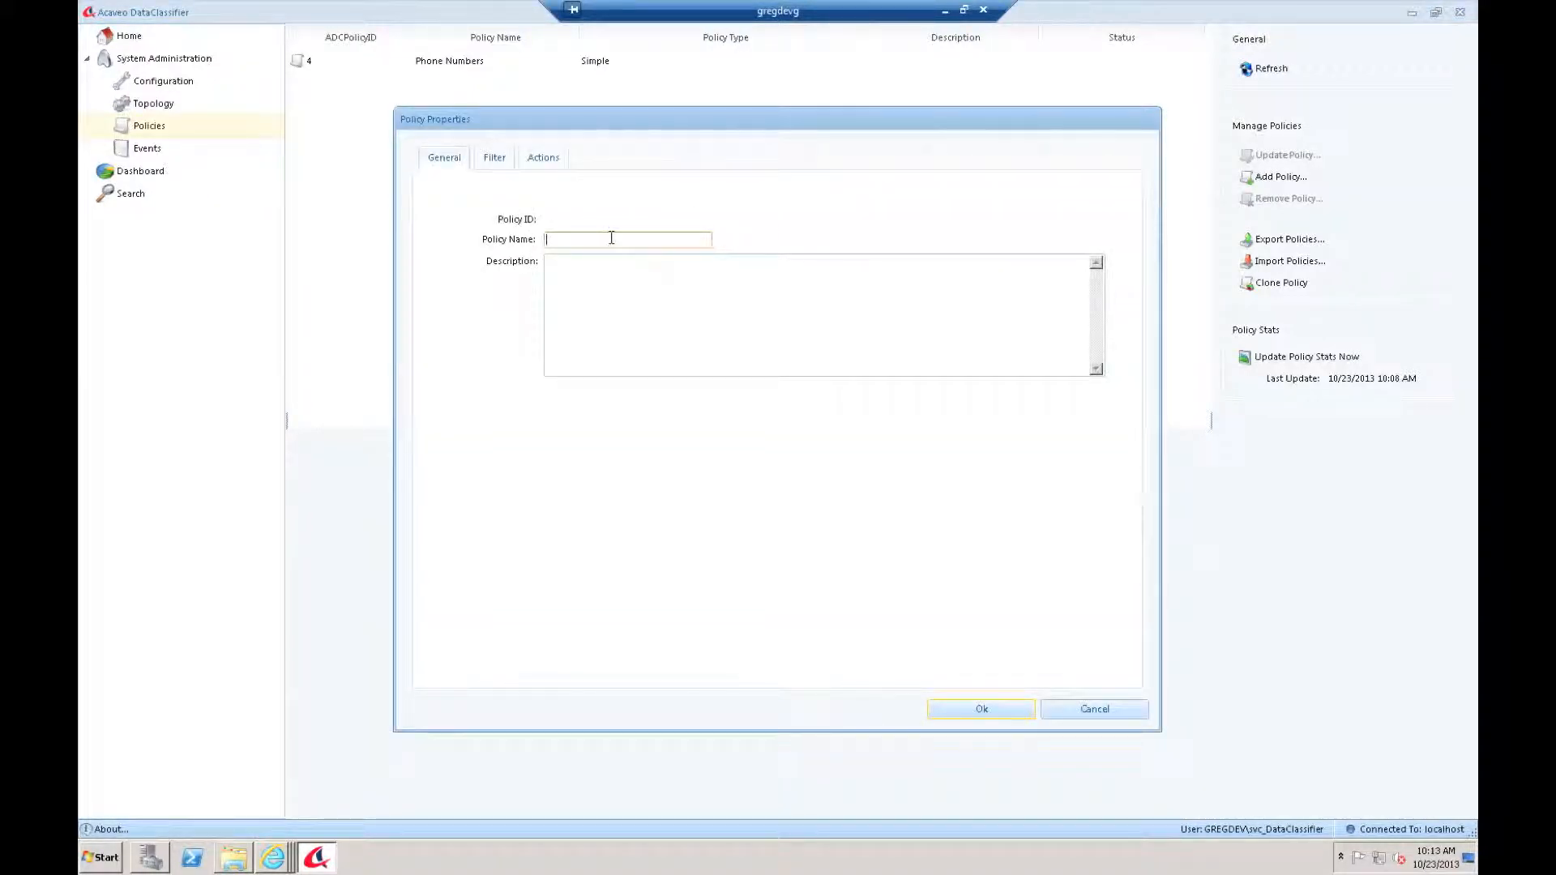
pyautogui.write('SSN')
pyautogui.click(498, 157)
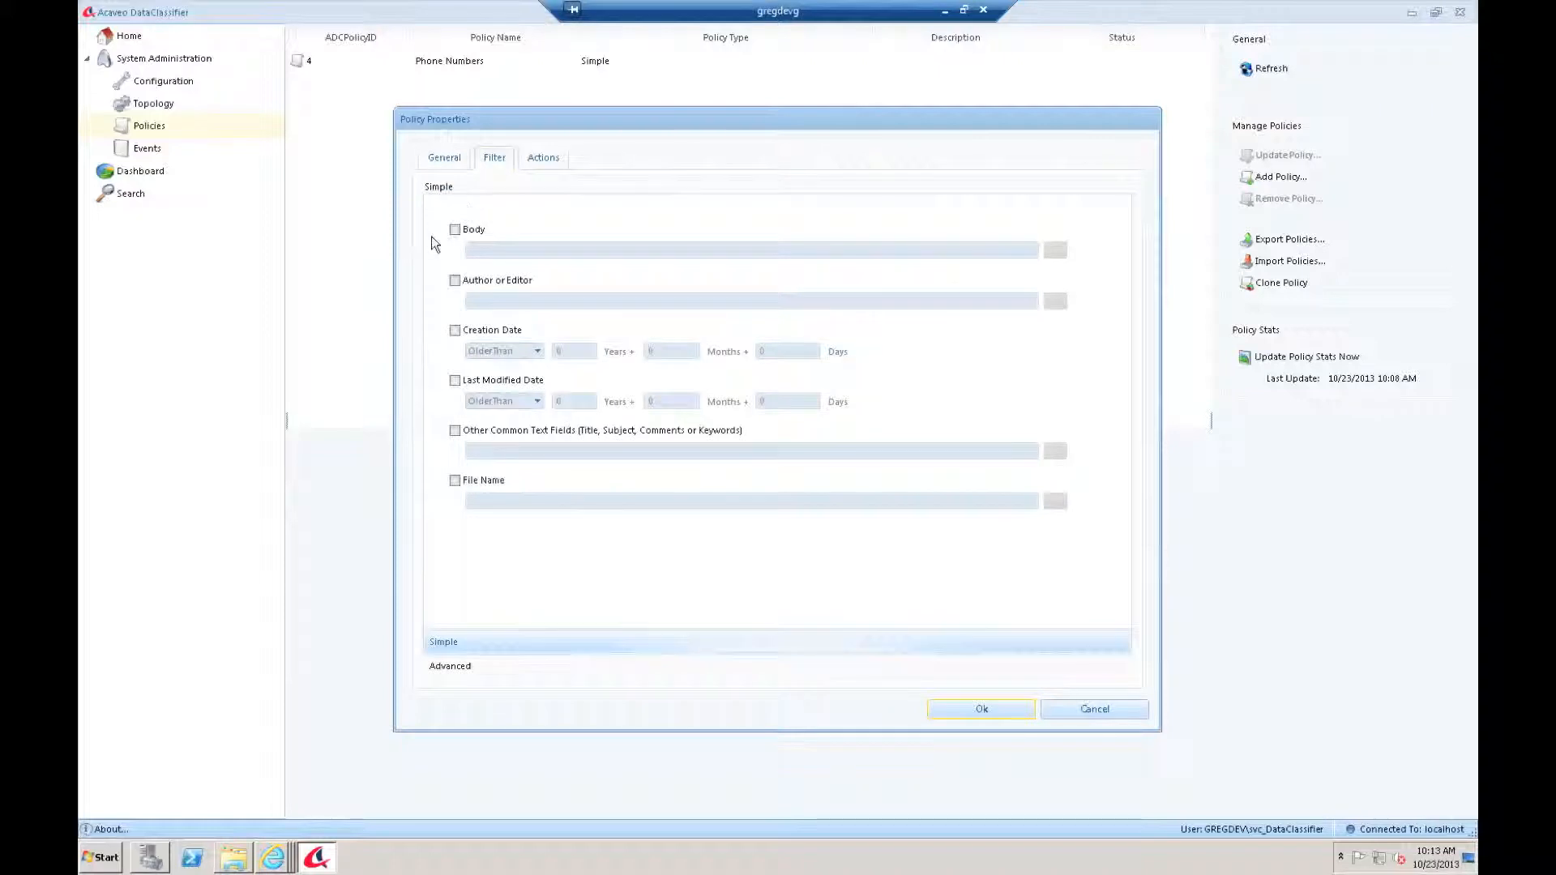
pyautogui.click(455, 230)
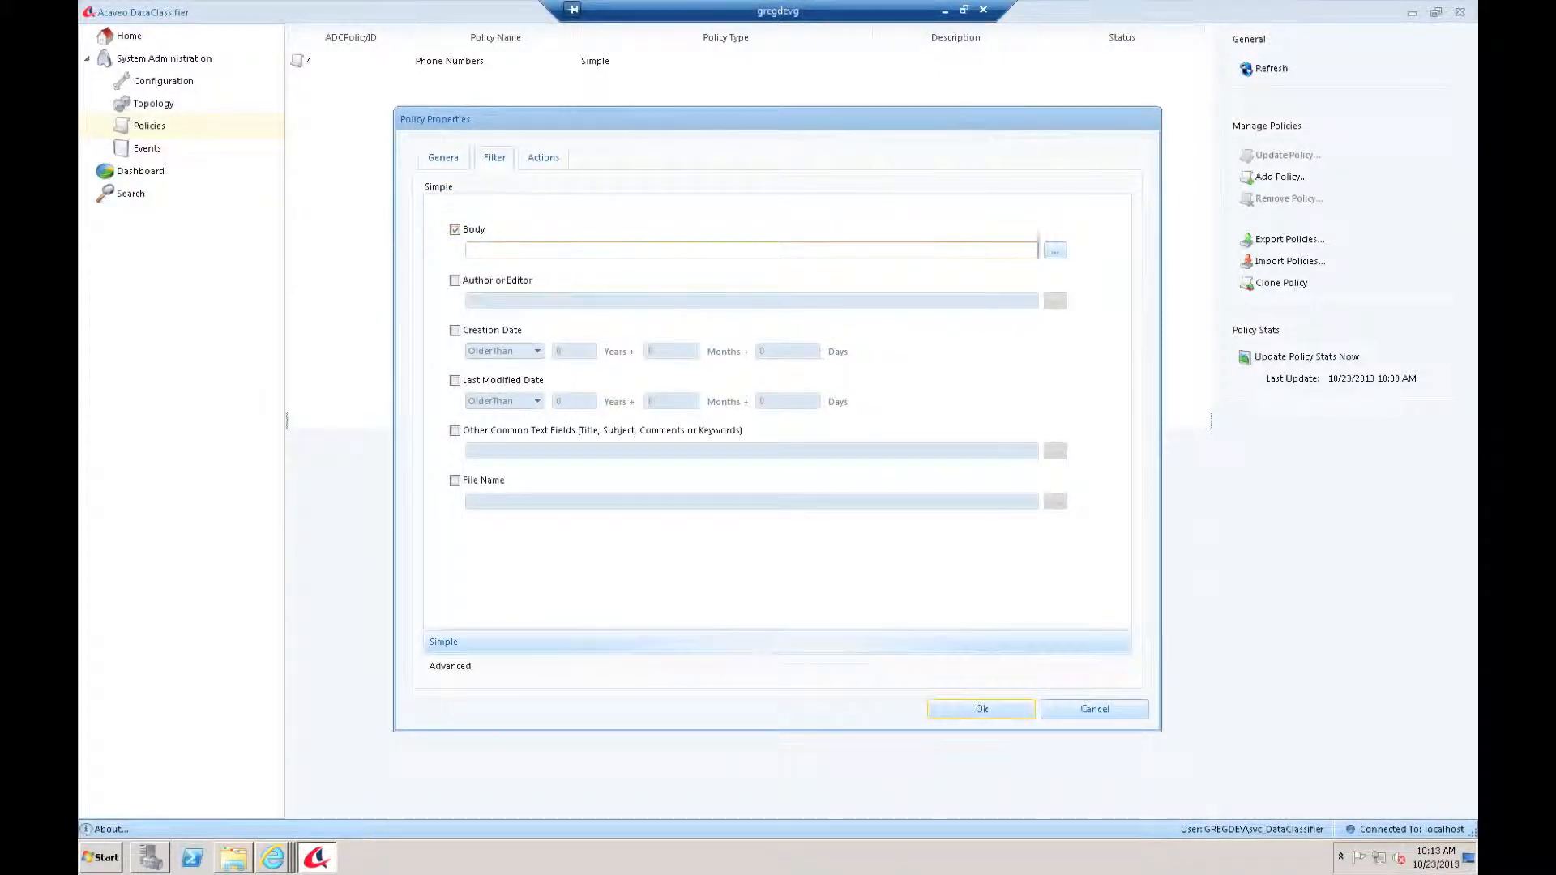
pyautogui.click(1056, 251)
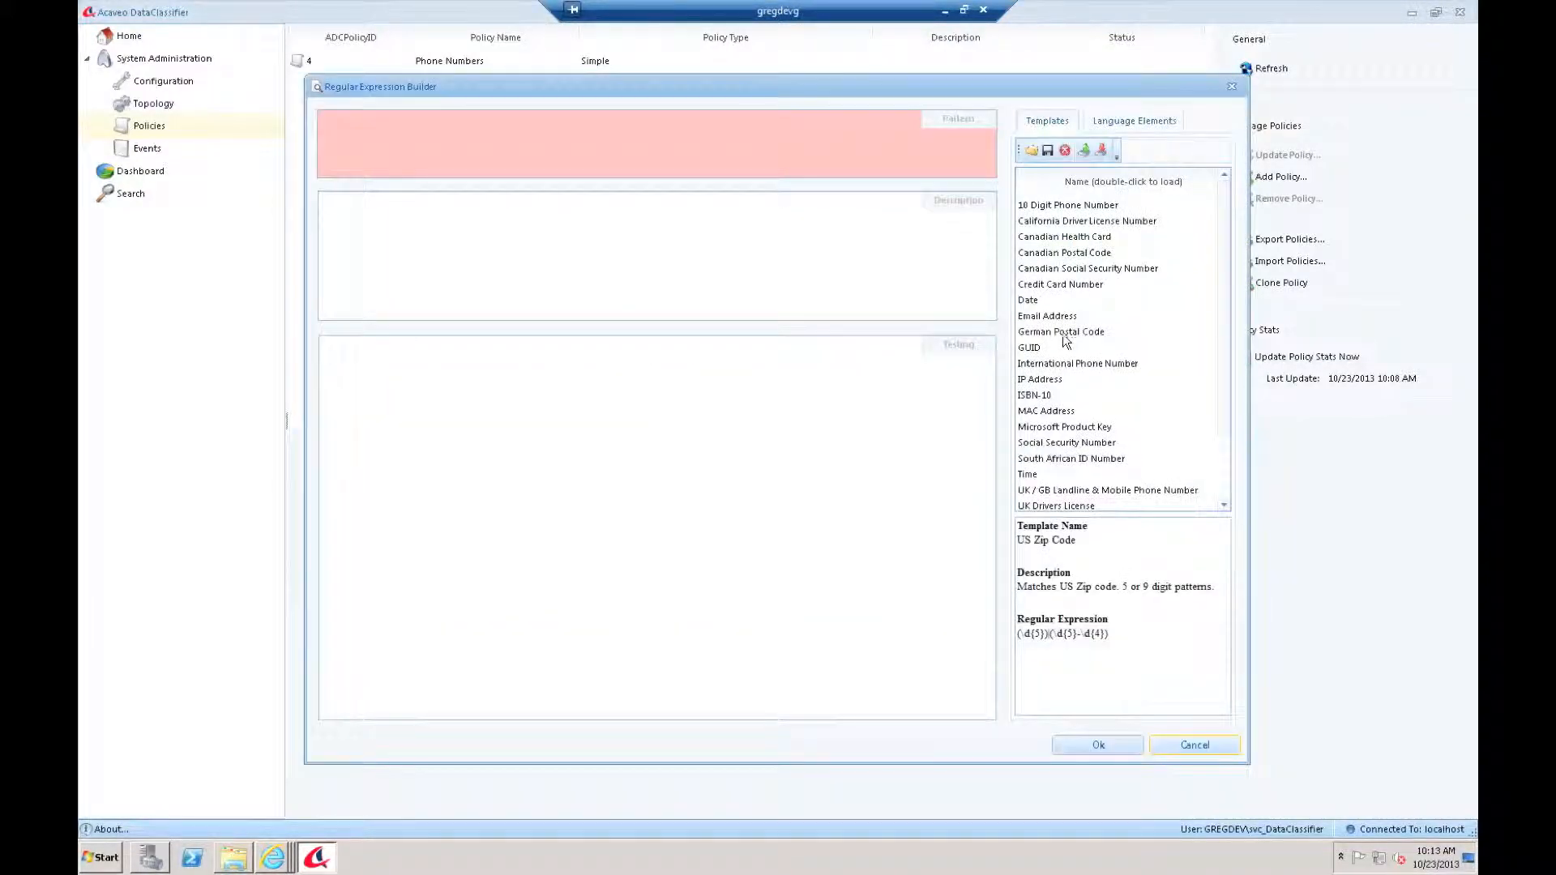
pyautogui.doubleClick(1047, 444)
pyautogui.click(1098, 747)
pyautogui.click(1018, 715)
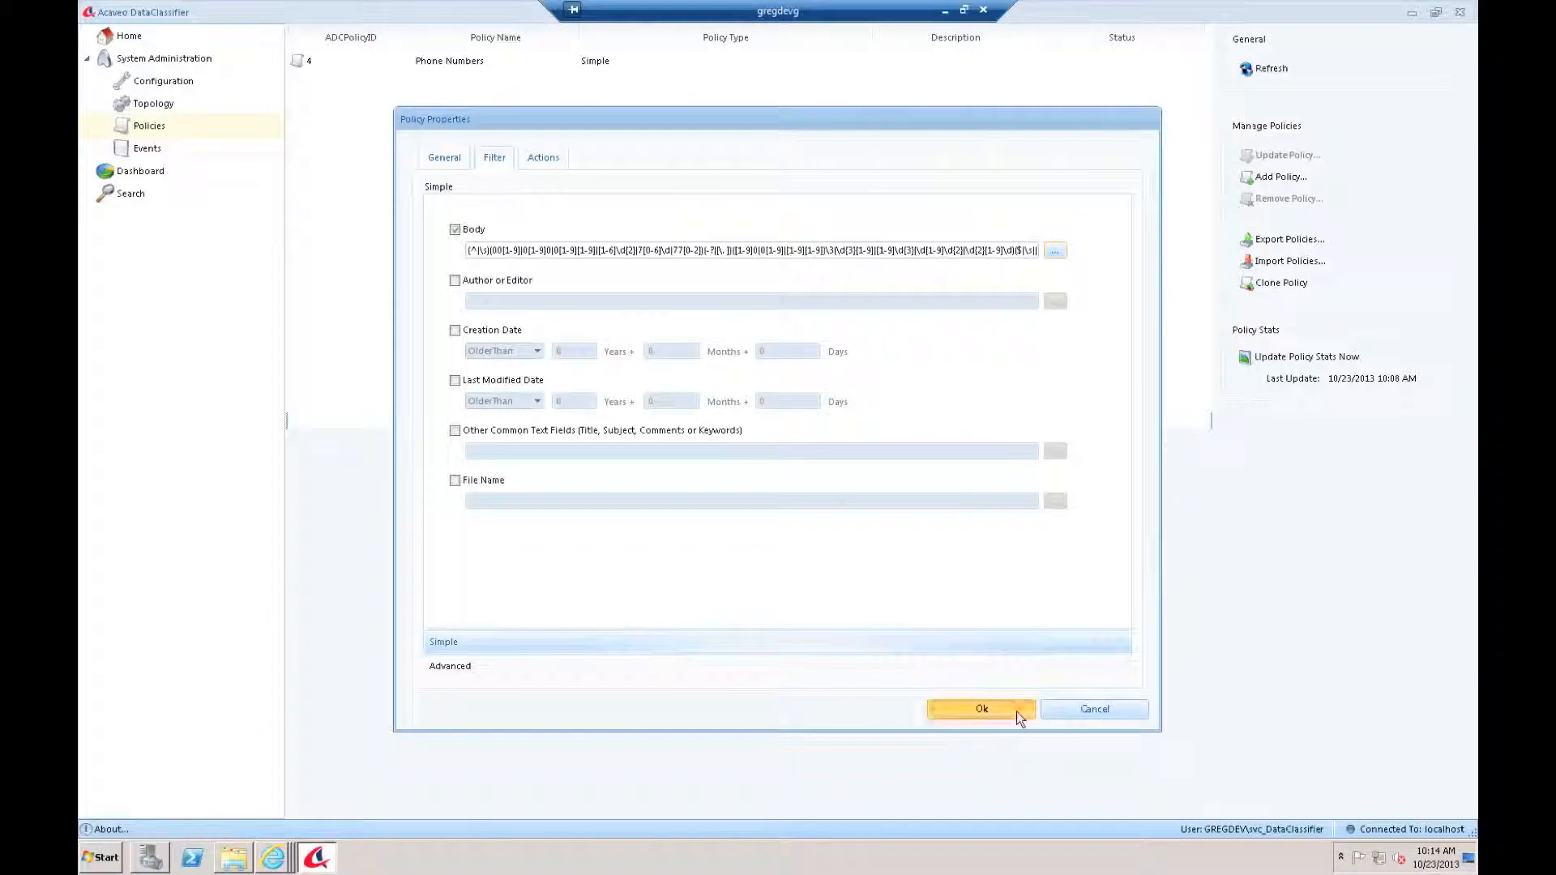
# Step: Create policy 'Credit Card #s' whose Body filter uses the Credit Card Number regex template
pyautogui.click(1278, 179)
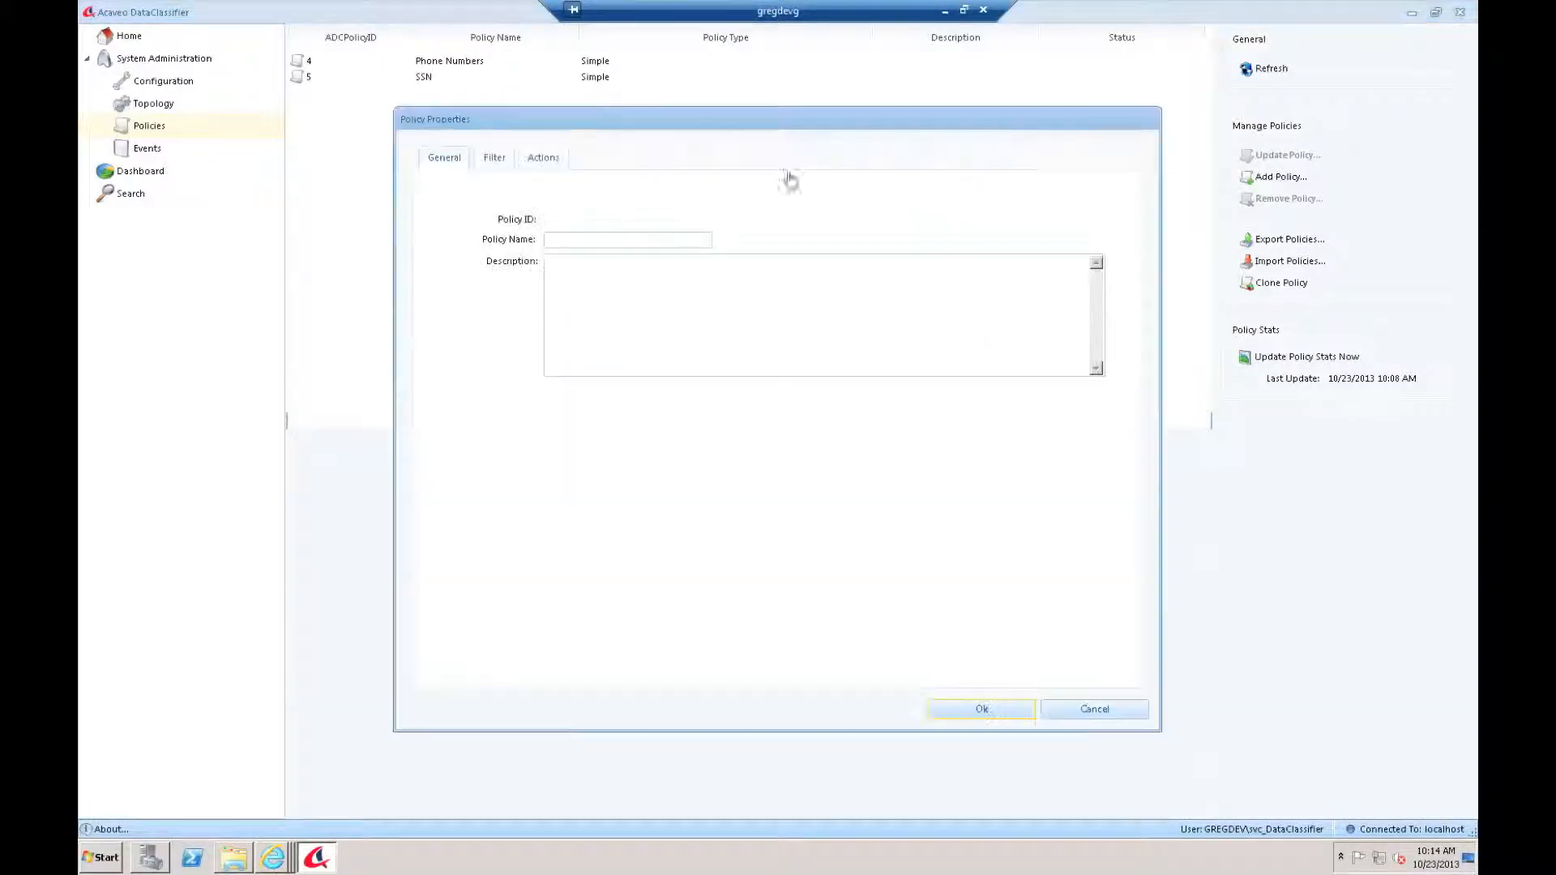
pyautogui.click(589, 237)
pyautogui.write('Credit ')
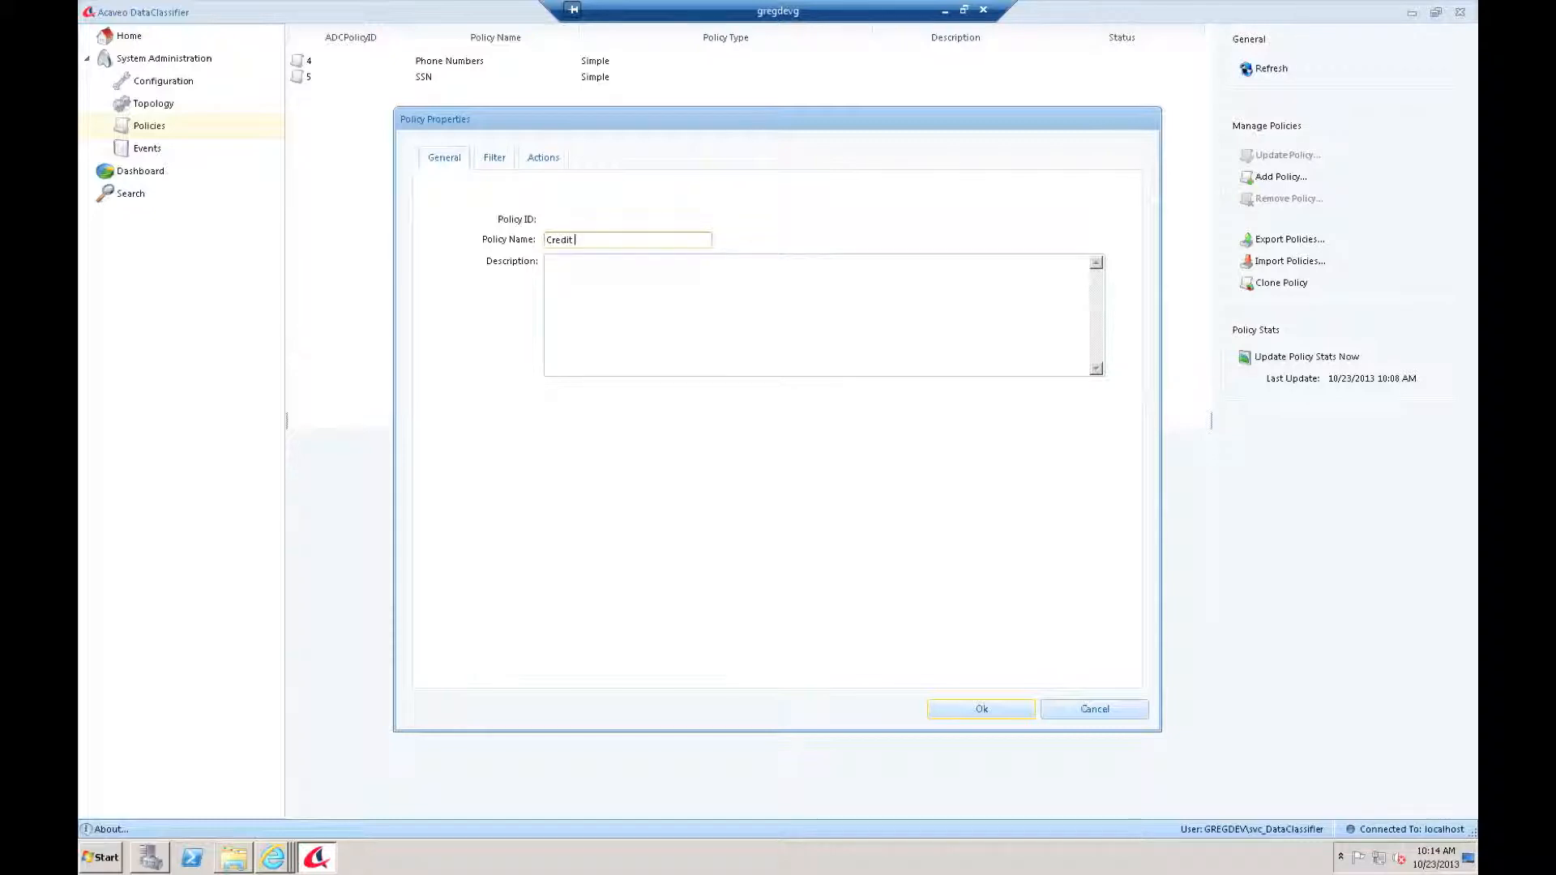
pyautogui.write('Card #s')
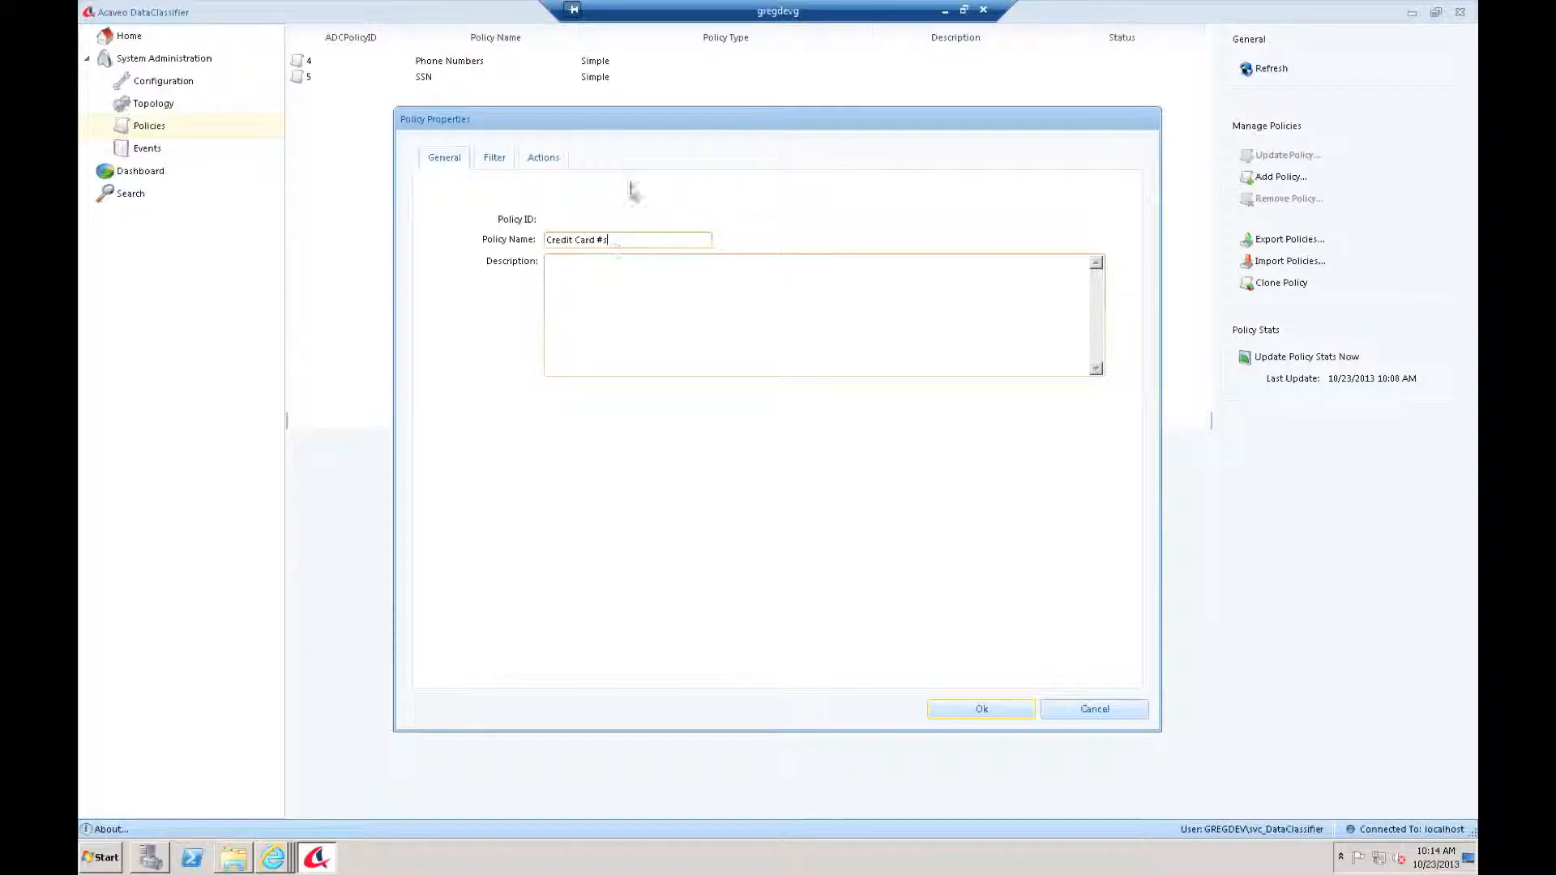
pyautogui.click(494, 157)
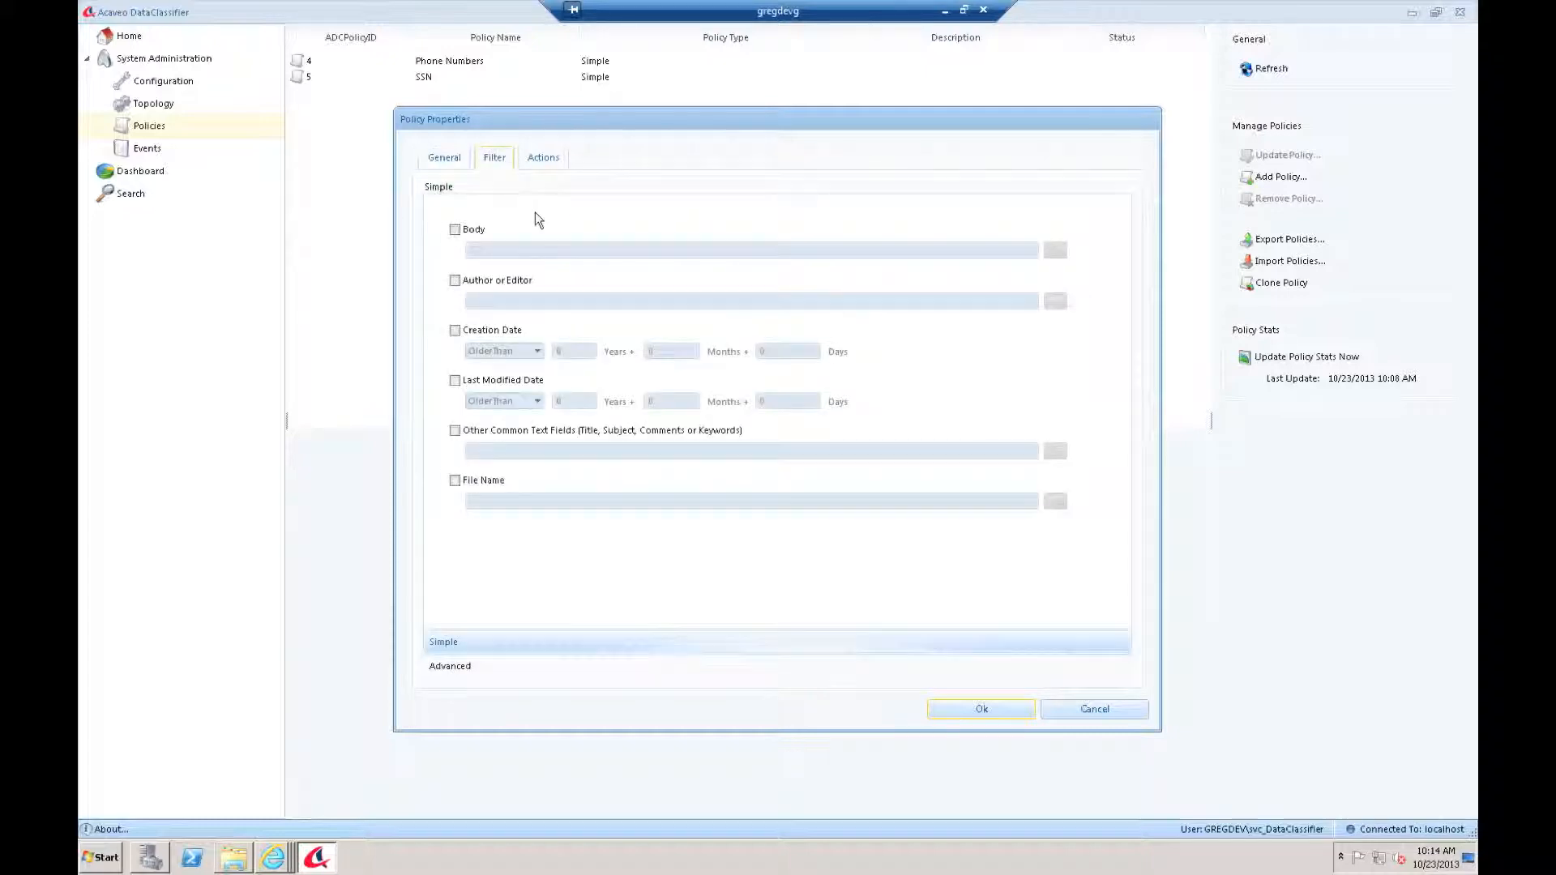
pyautogui.click(470, 230)
pyautogui.click(1055, 251)
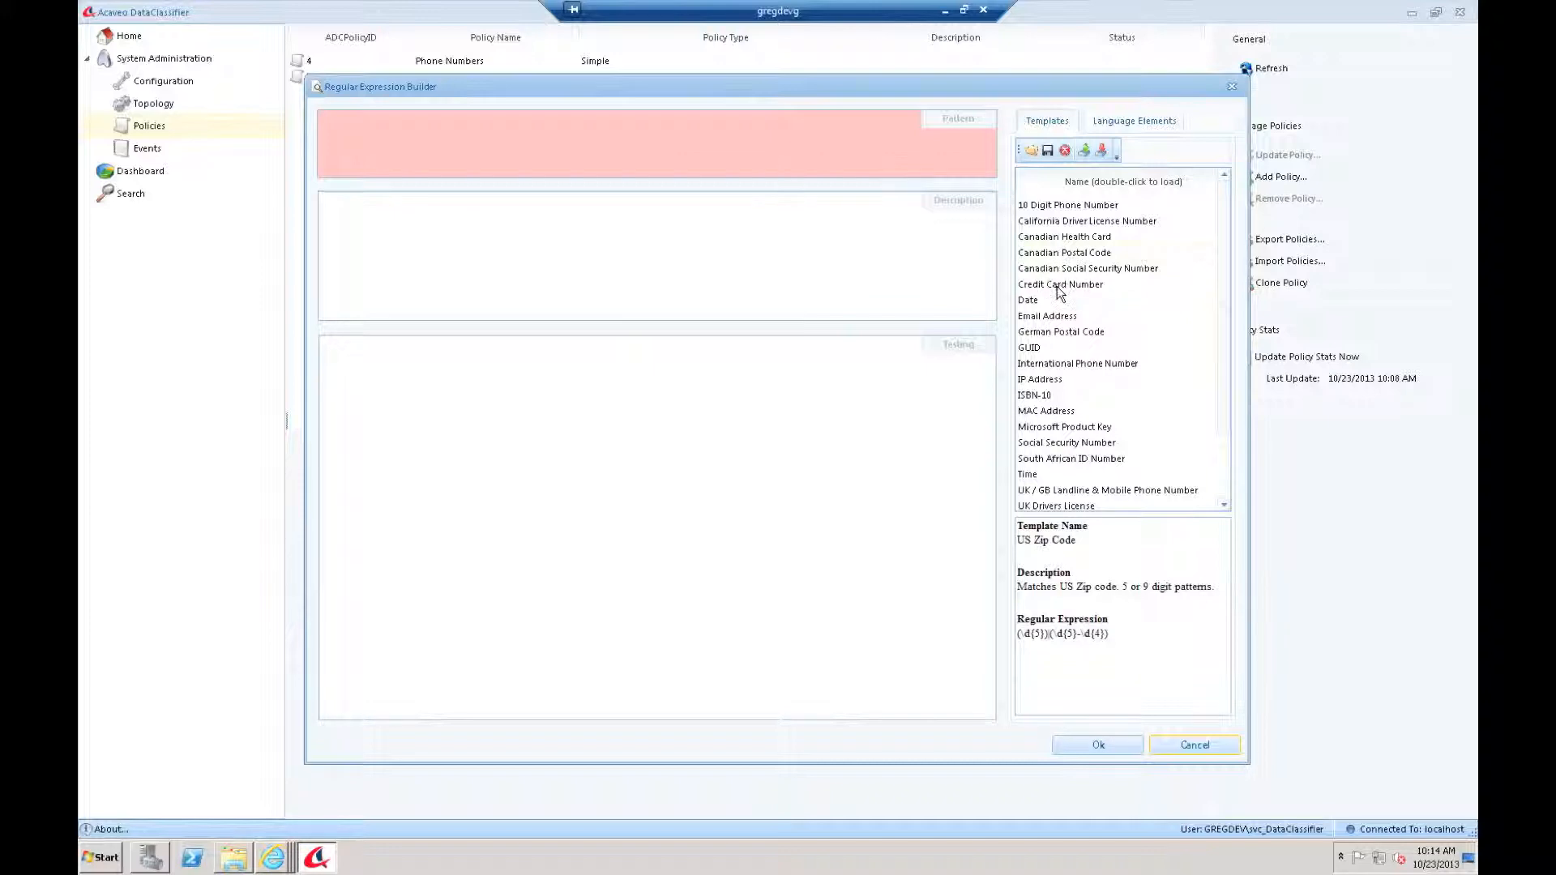
pyautogui.click(1057, 285)
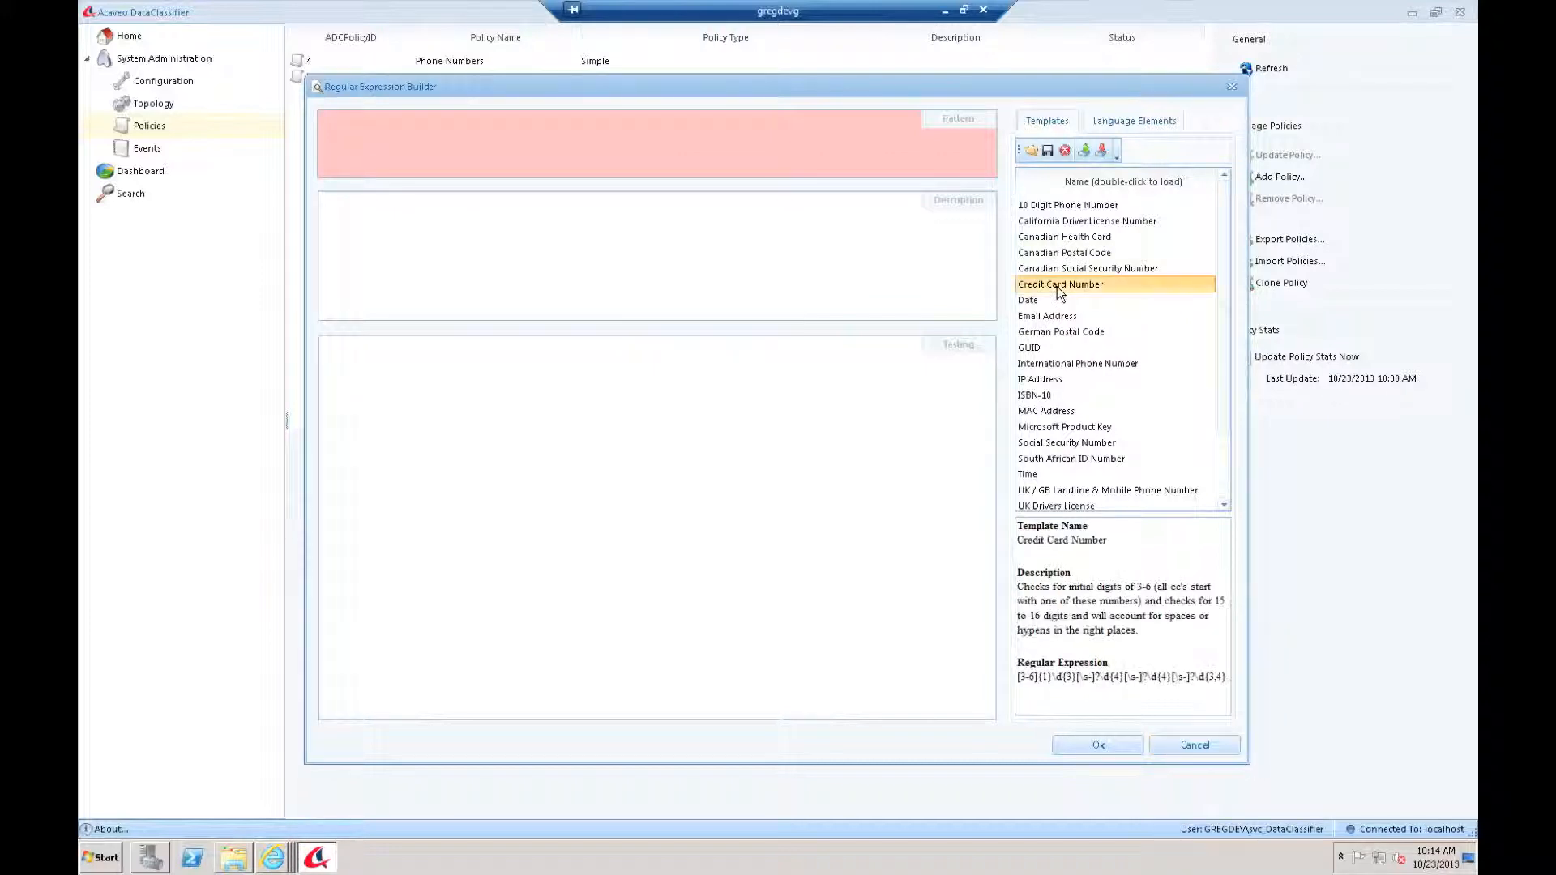
pyautogui.click(1103, 748)
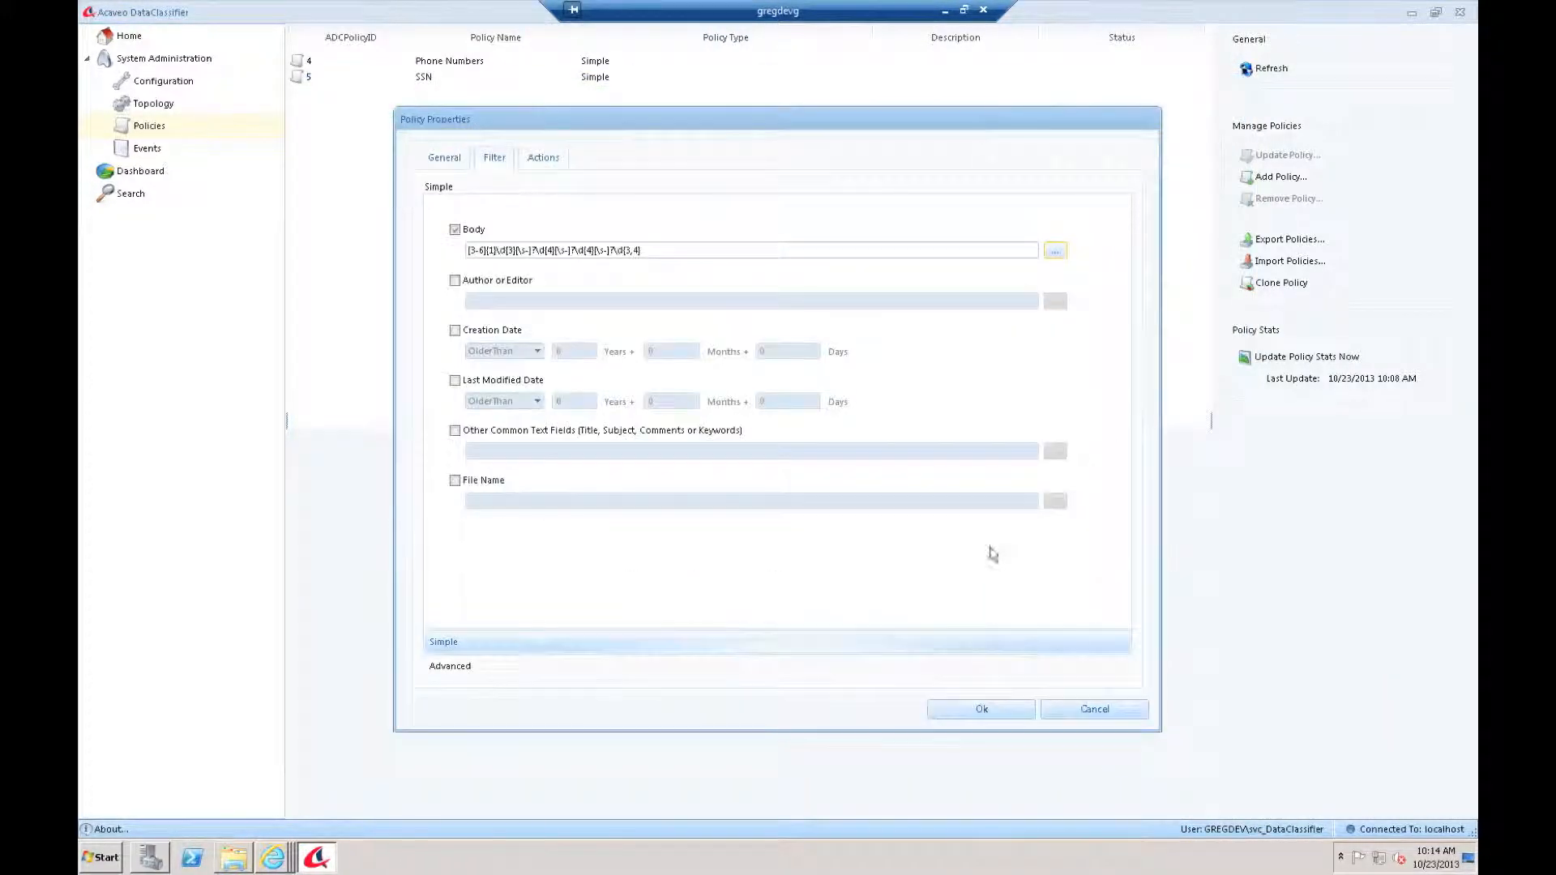
pyautogui.click(1005, 717)
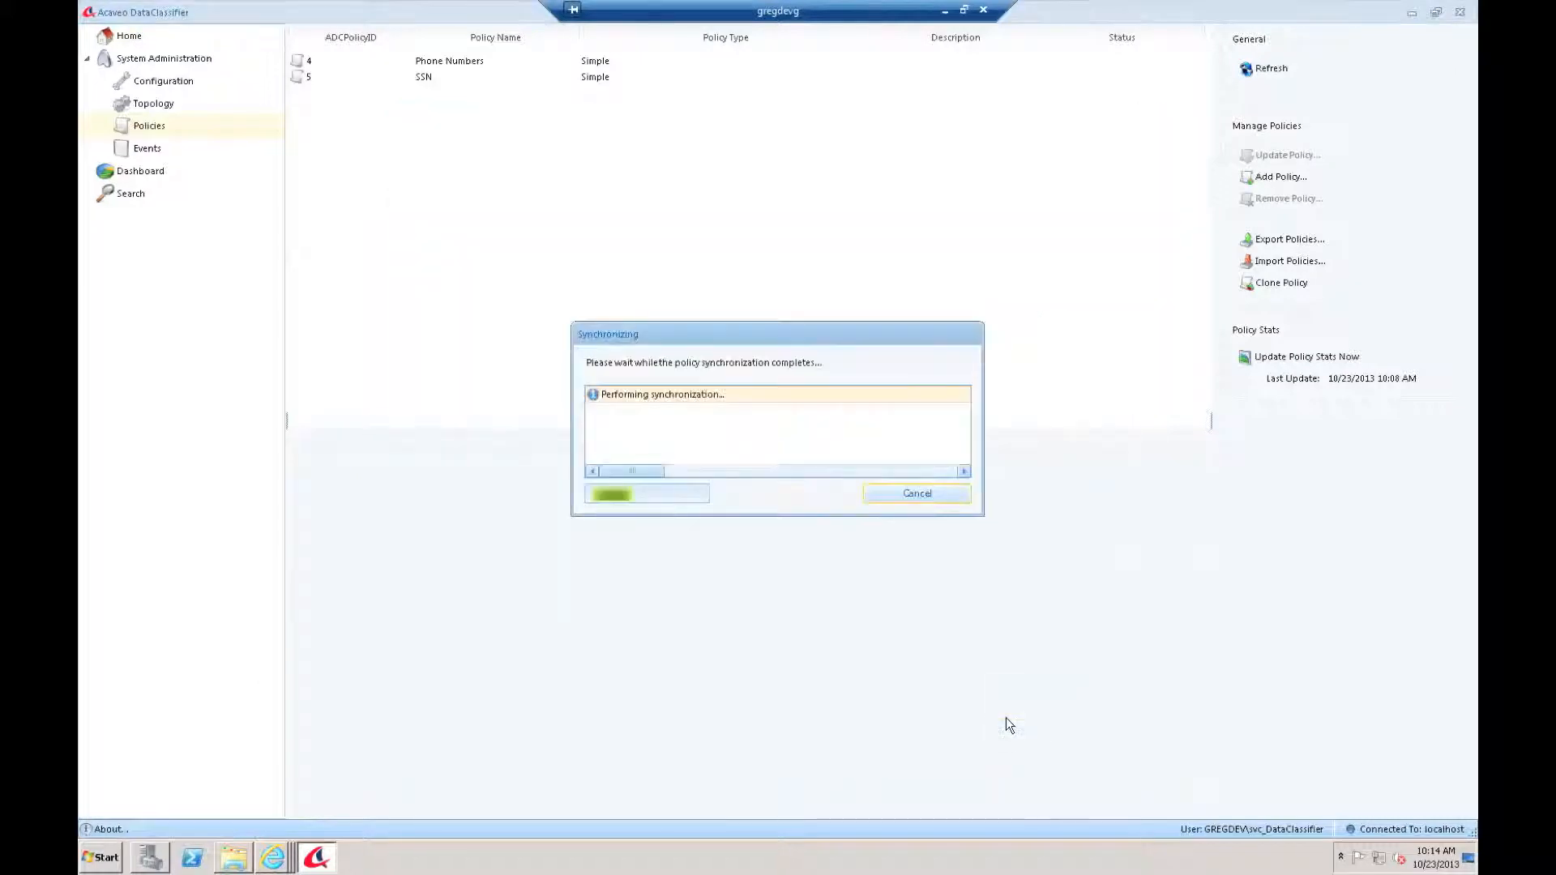
# Step: Close the finished Synchronizing dialog to reveal policies 4–6
pyautogui.click(892, 487)
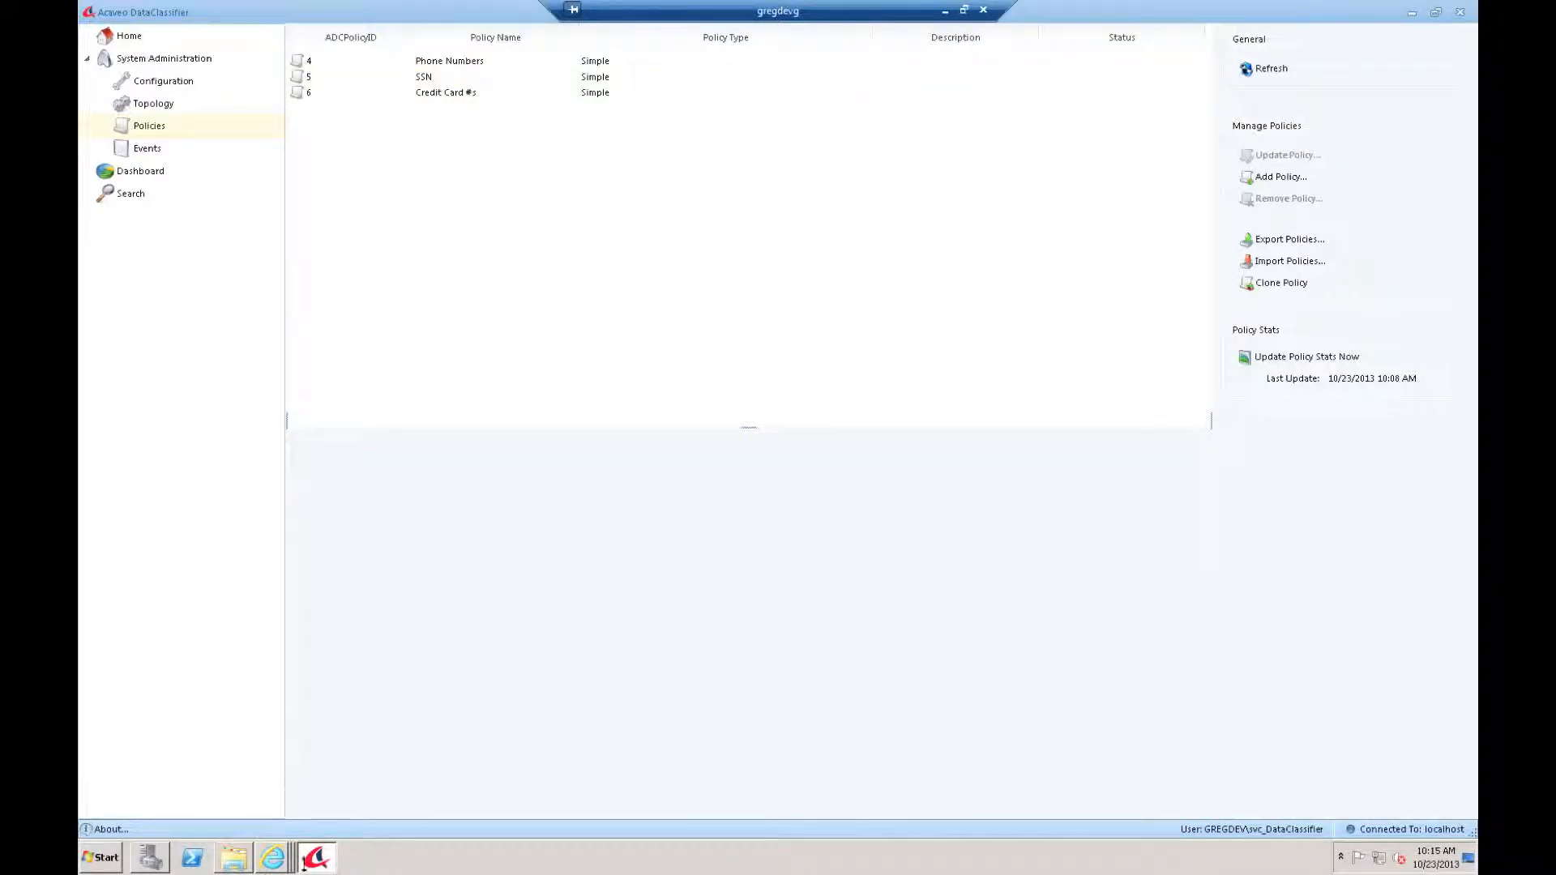
# Step: In Central Administration's content sources page, start a full crawl of Local SharePoint sites
pyautogui.click(273, 858)
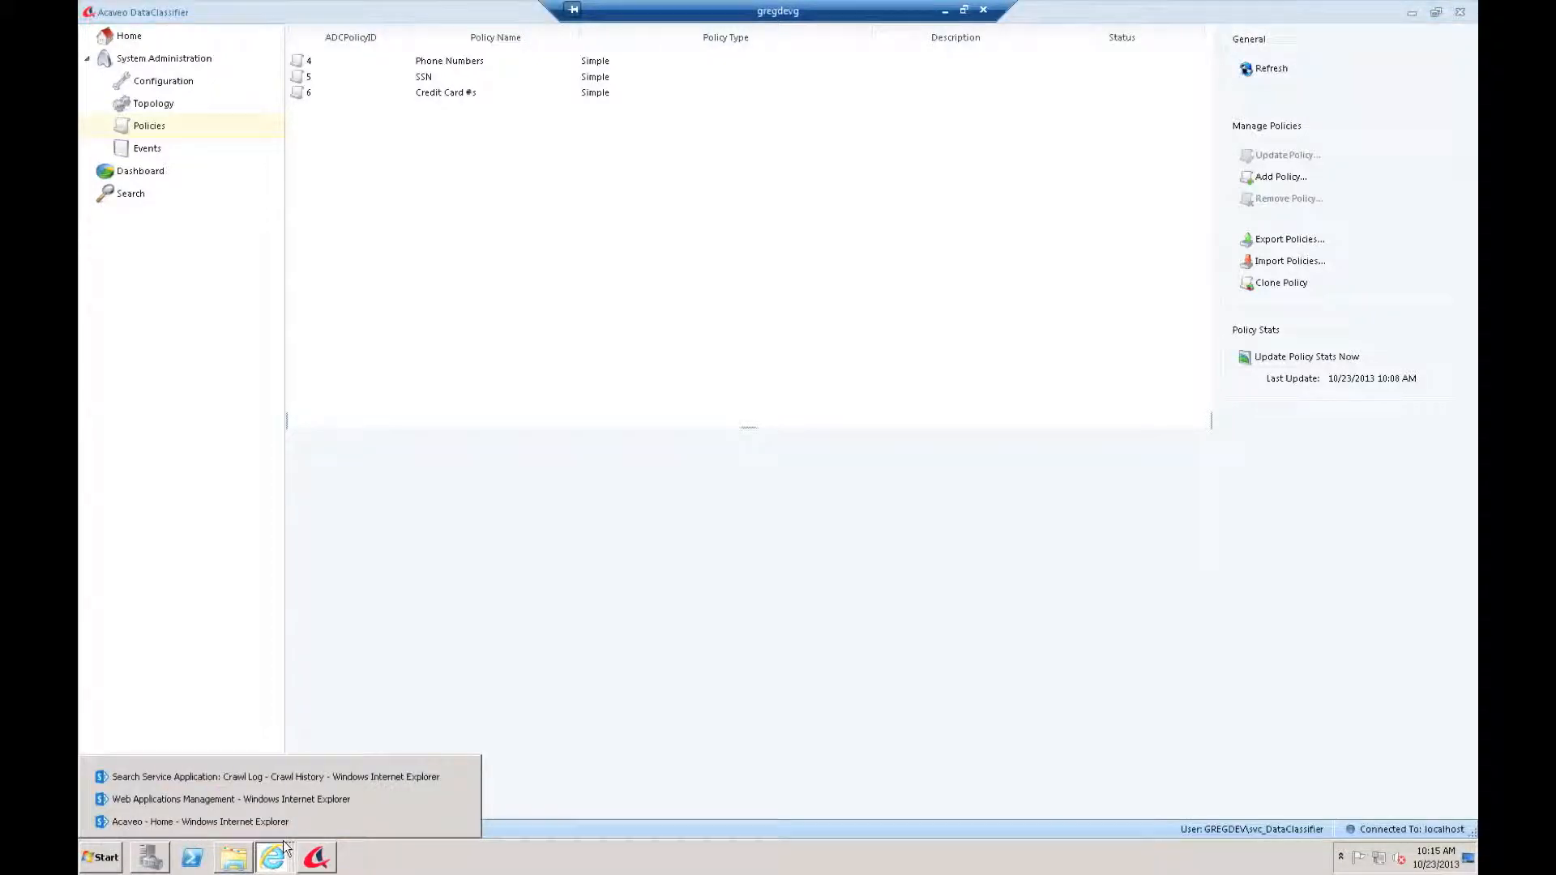
pyautogui.click(277, 776)
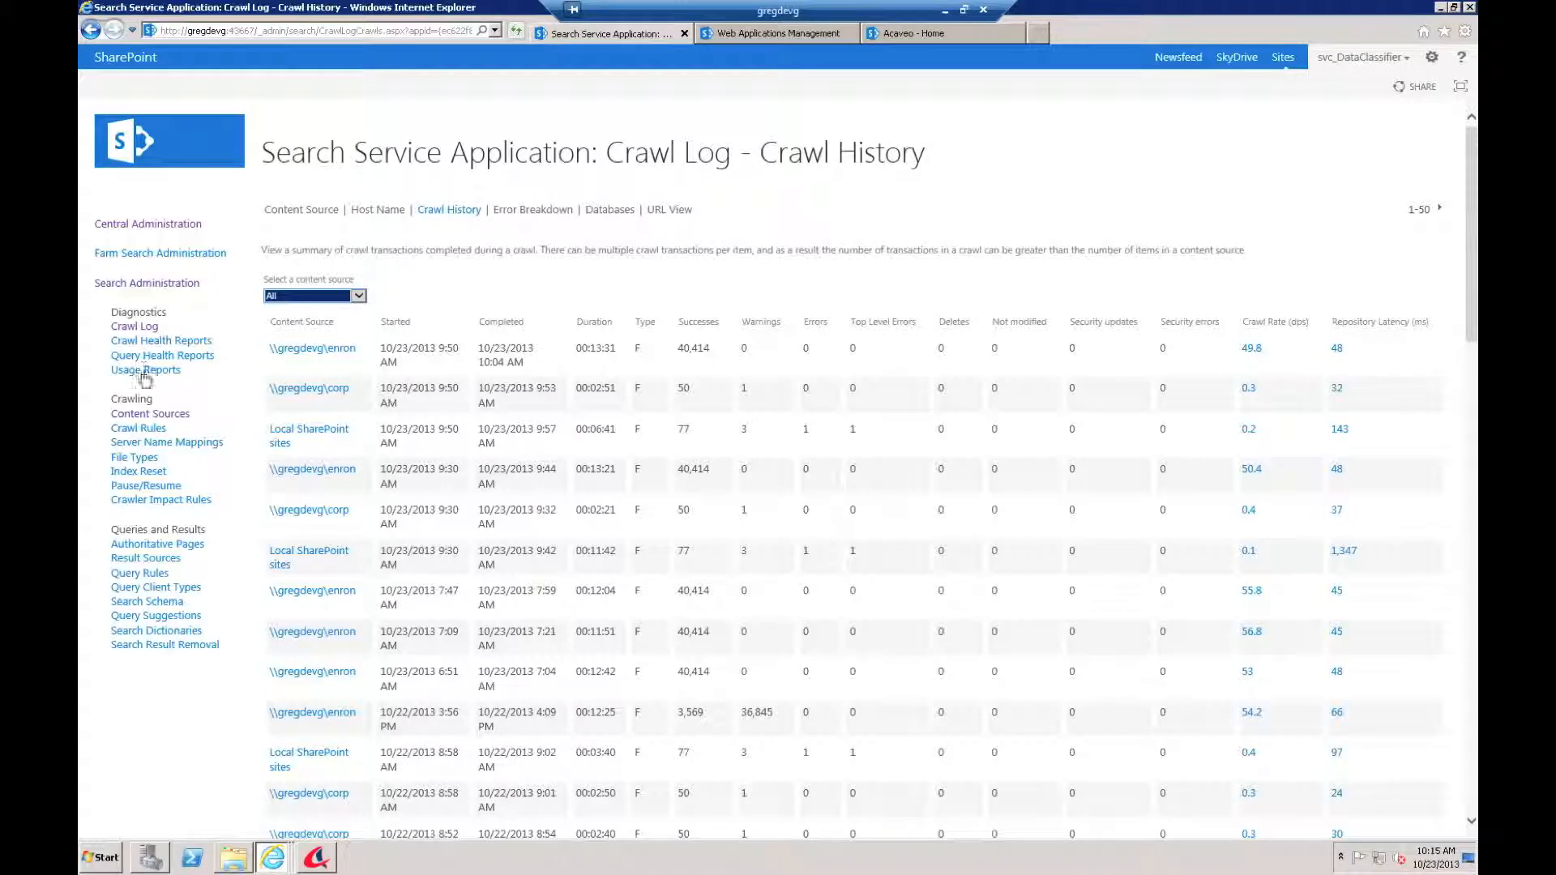
pyautogui.click(143, 413)
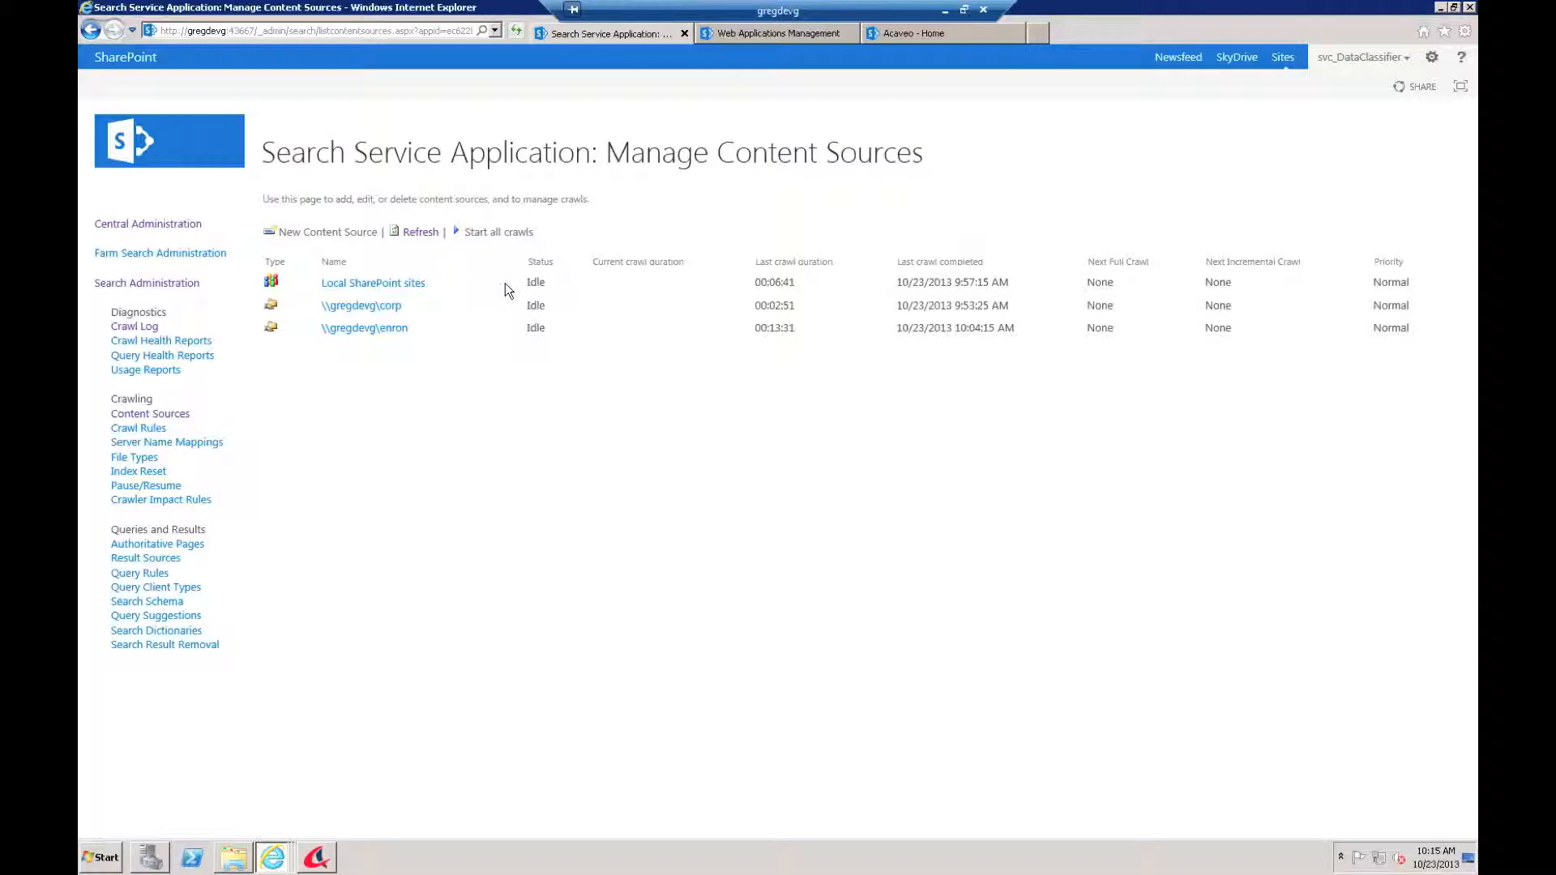
pyautogui.click(504, 283)
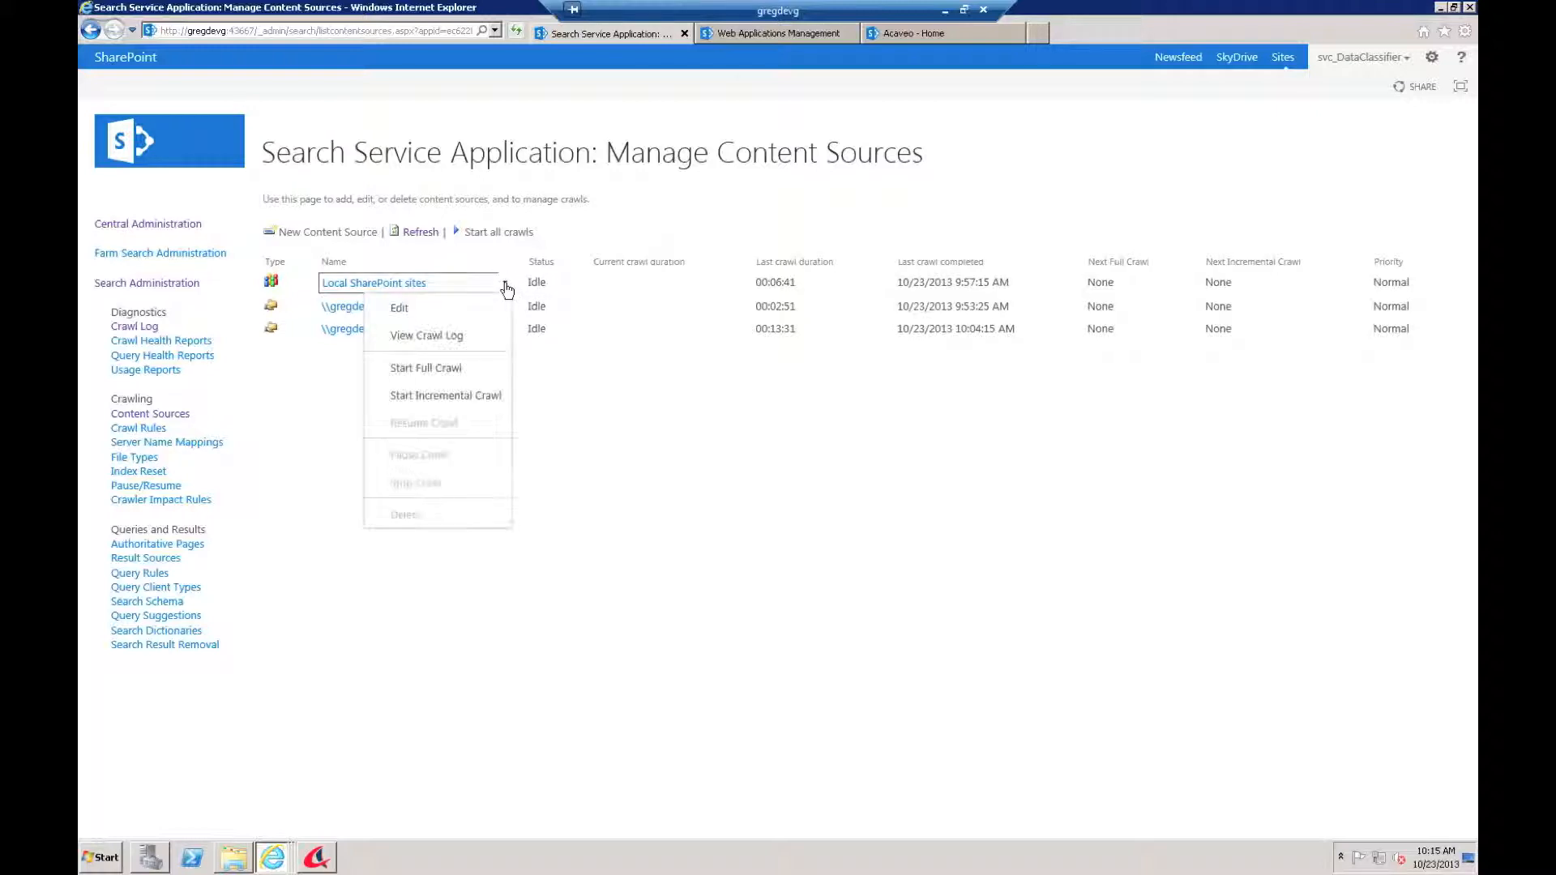
pyautogui.click(430, 368)
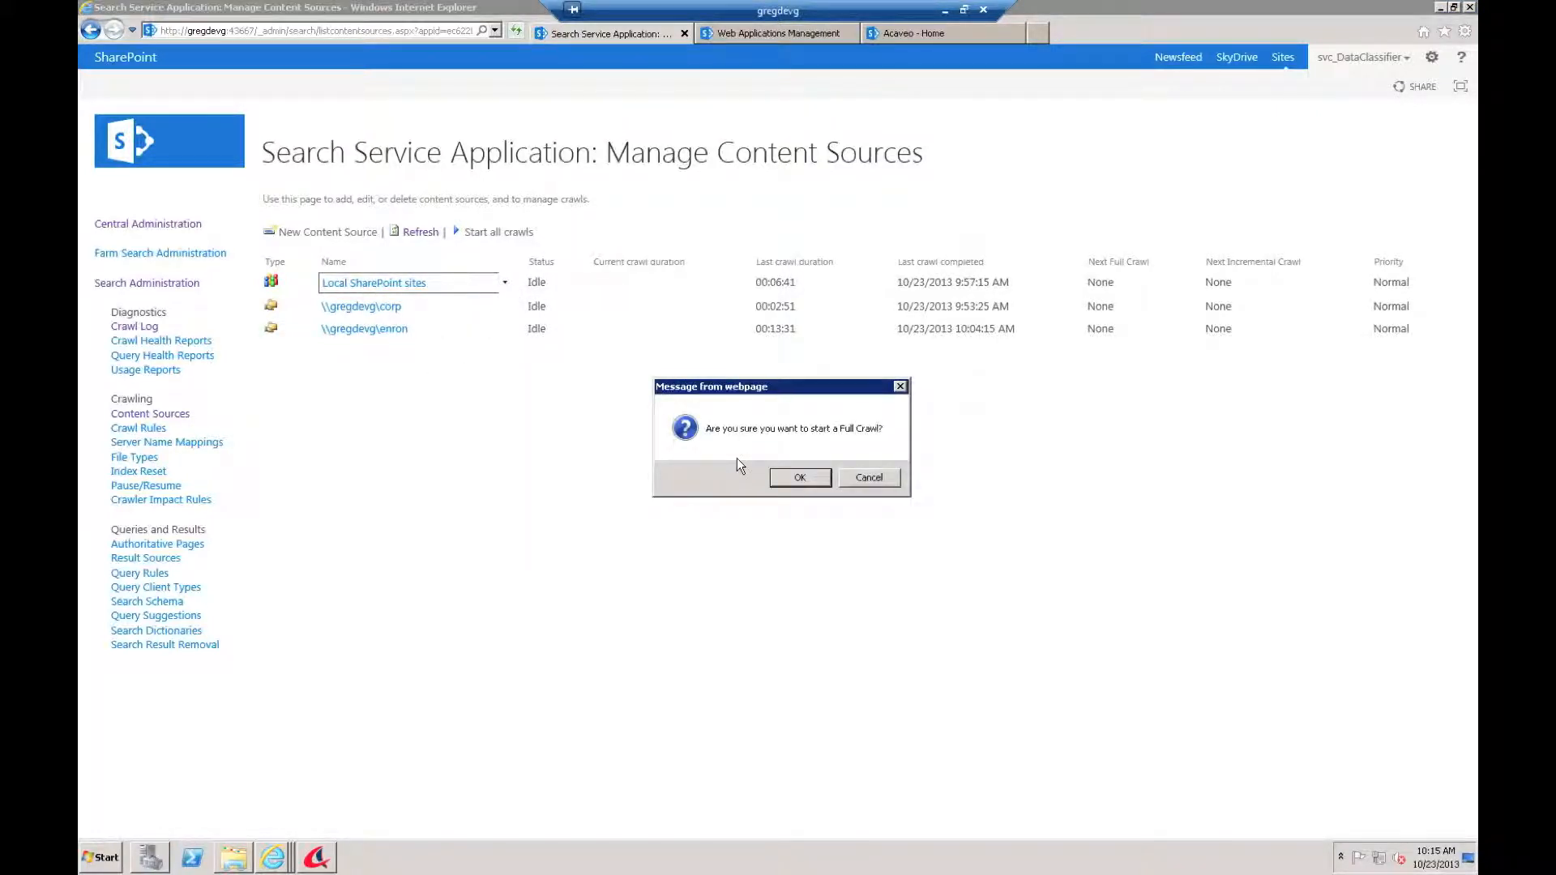
pyautogui.press('Return')
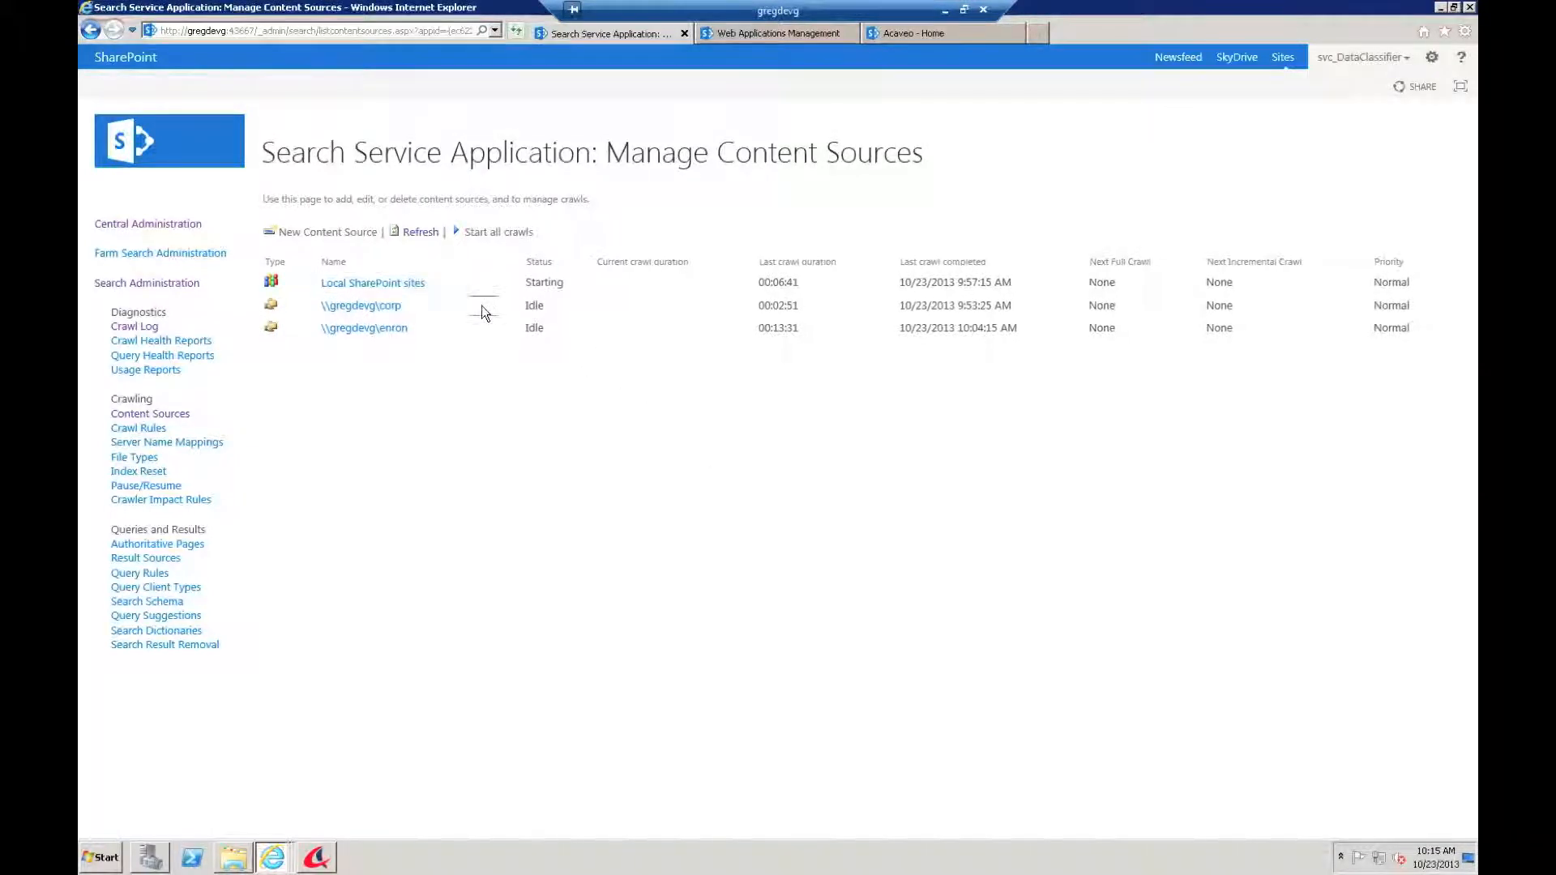
# Step: Start full crawls of the corp and enron content sources, then return to DataClassifier
pyautogui.click(502, 306)
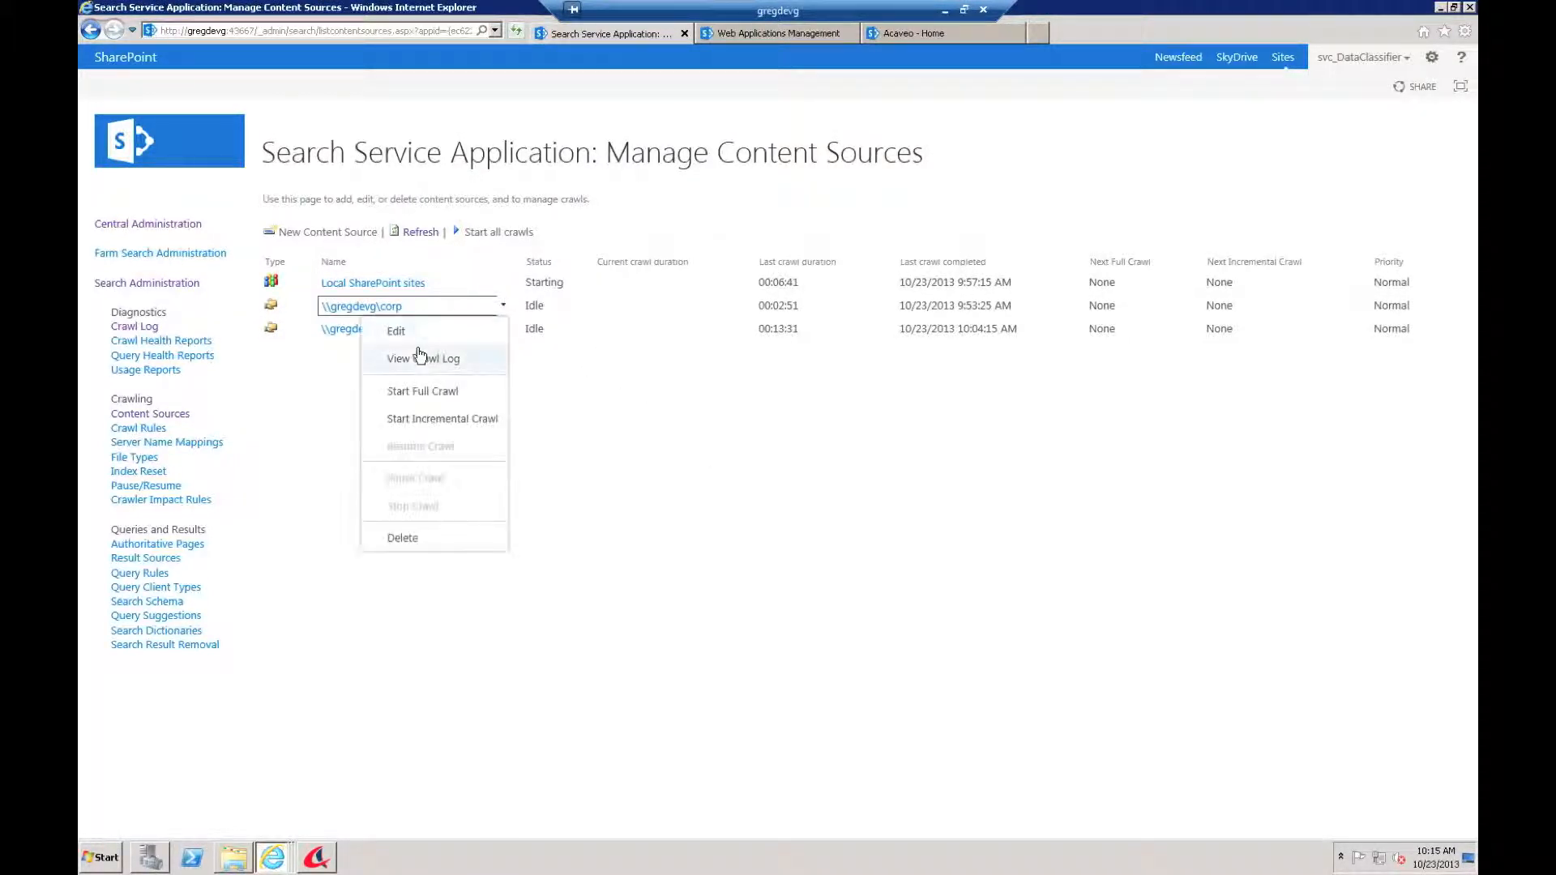
pyautogui.click(419, 388)
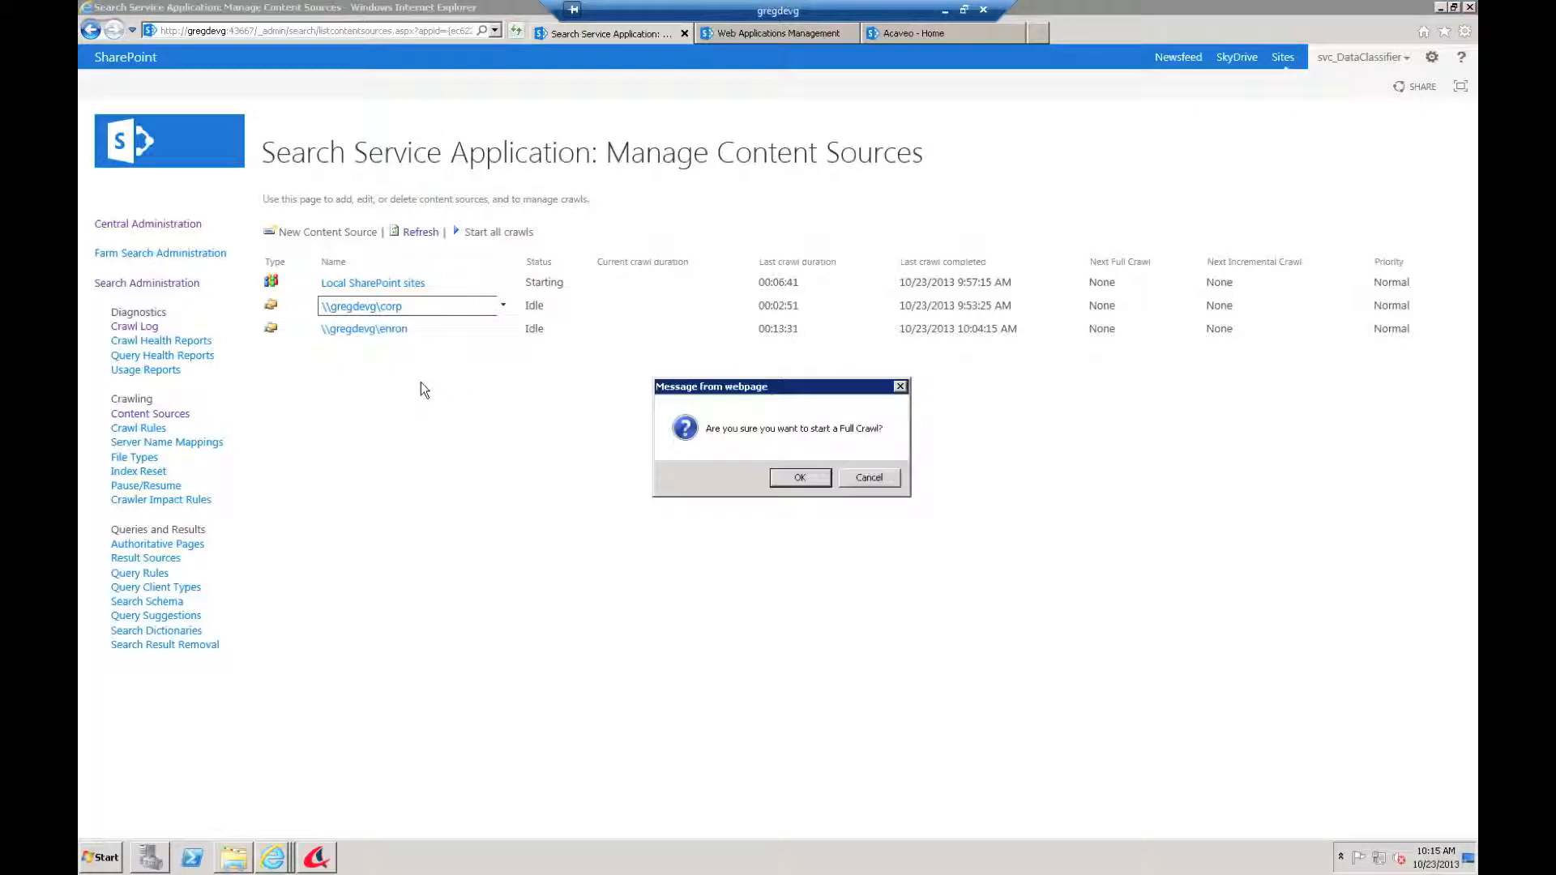
pyautogui.press('Return')
pyautogui.click(502, 331)
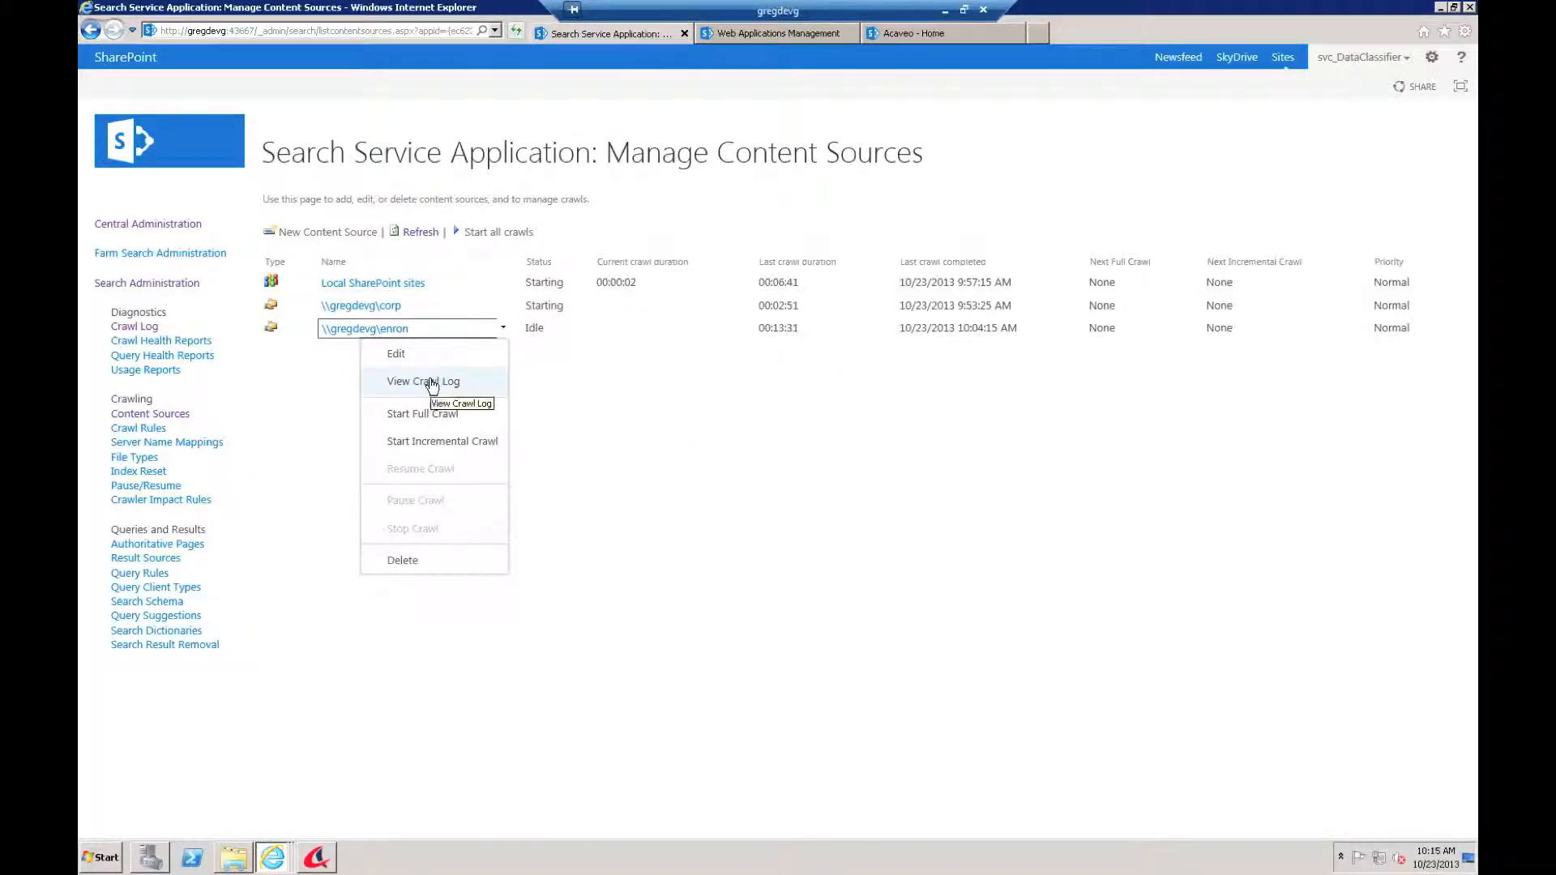
pyautogui.click(423, 413)
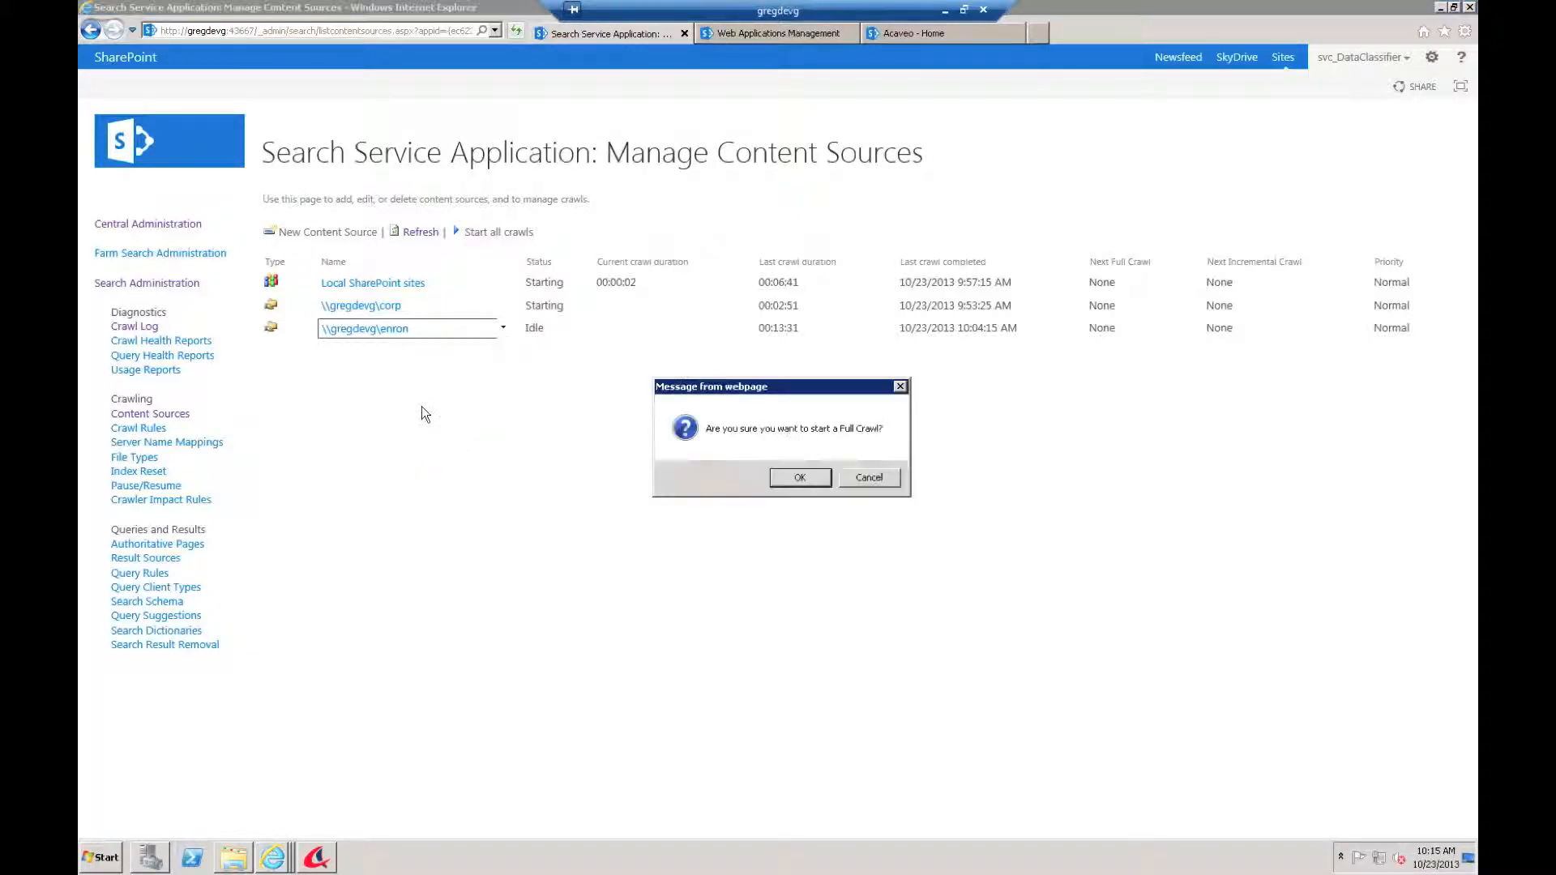
pyautogui.press('Return')
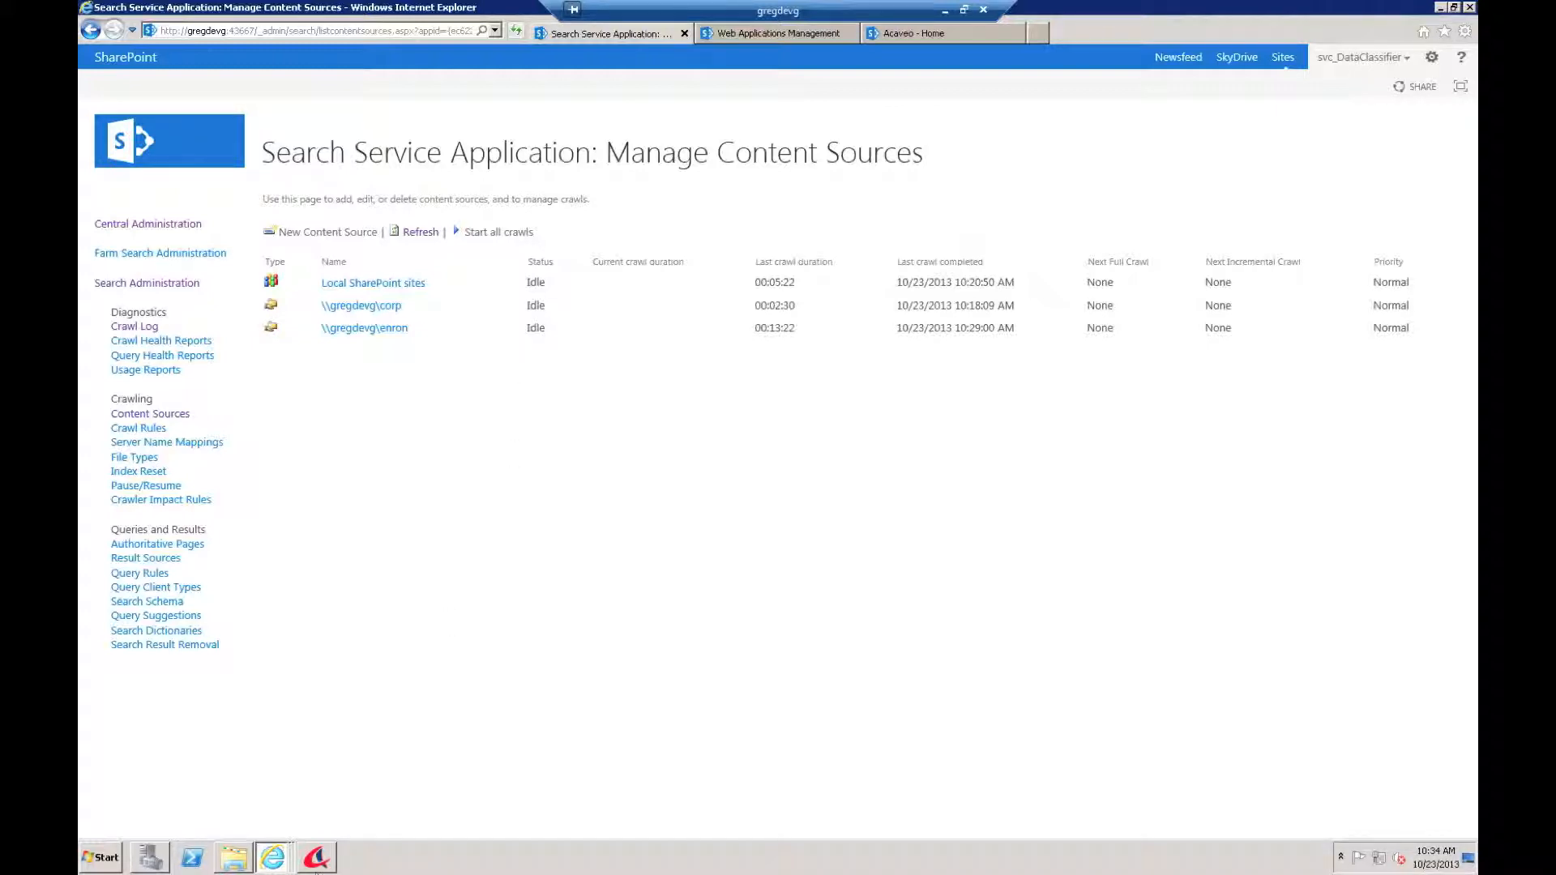
pyautogui.click(316, 860)
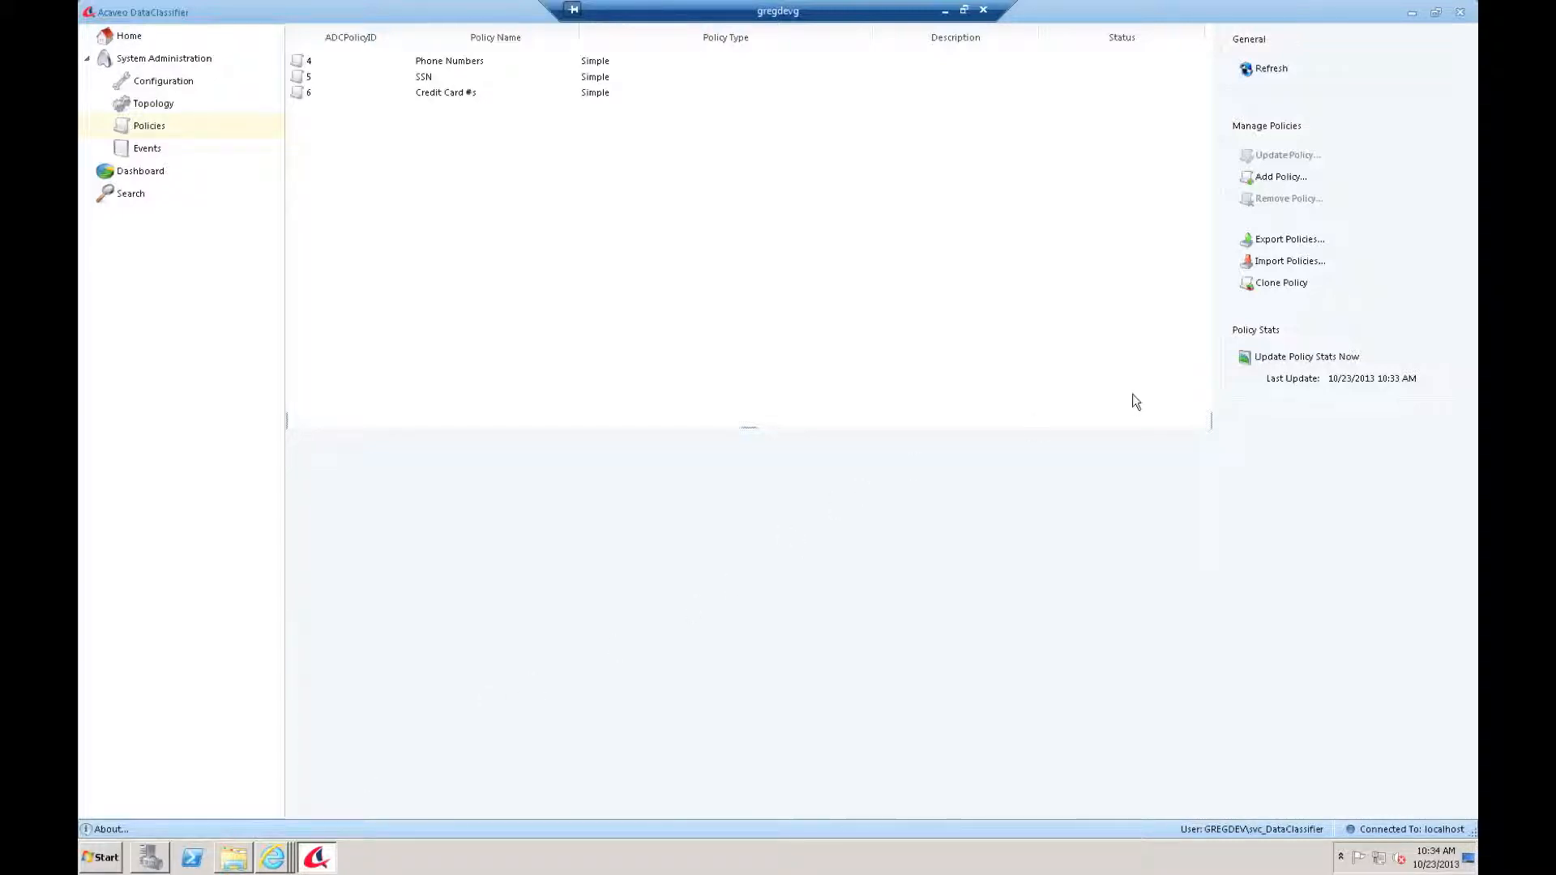
# Step: Update policy stats now, check the stats update schedule in Configuration, and return to Policies
pyautogui.click(1295, 360)
pyautogui.click(163, 83)
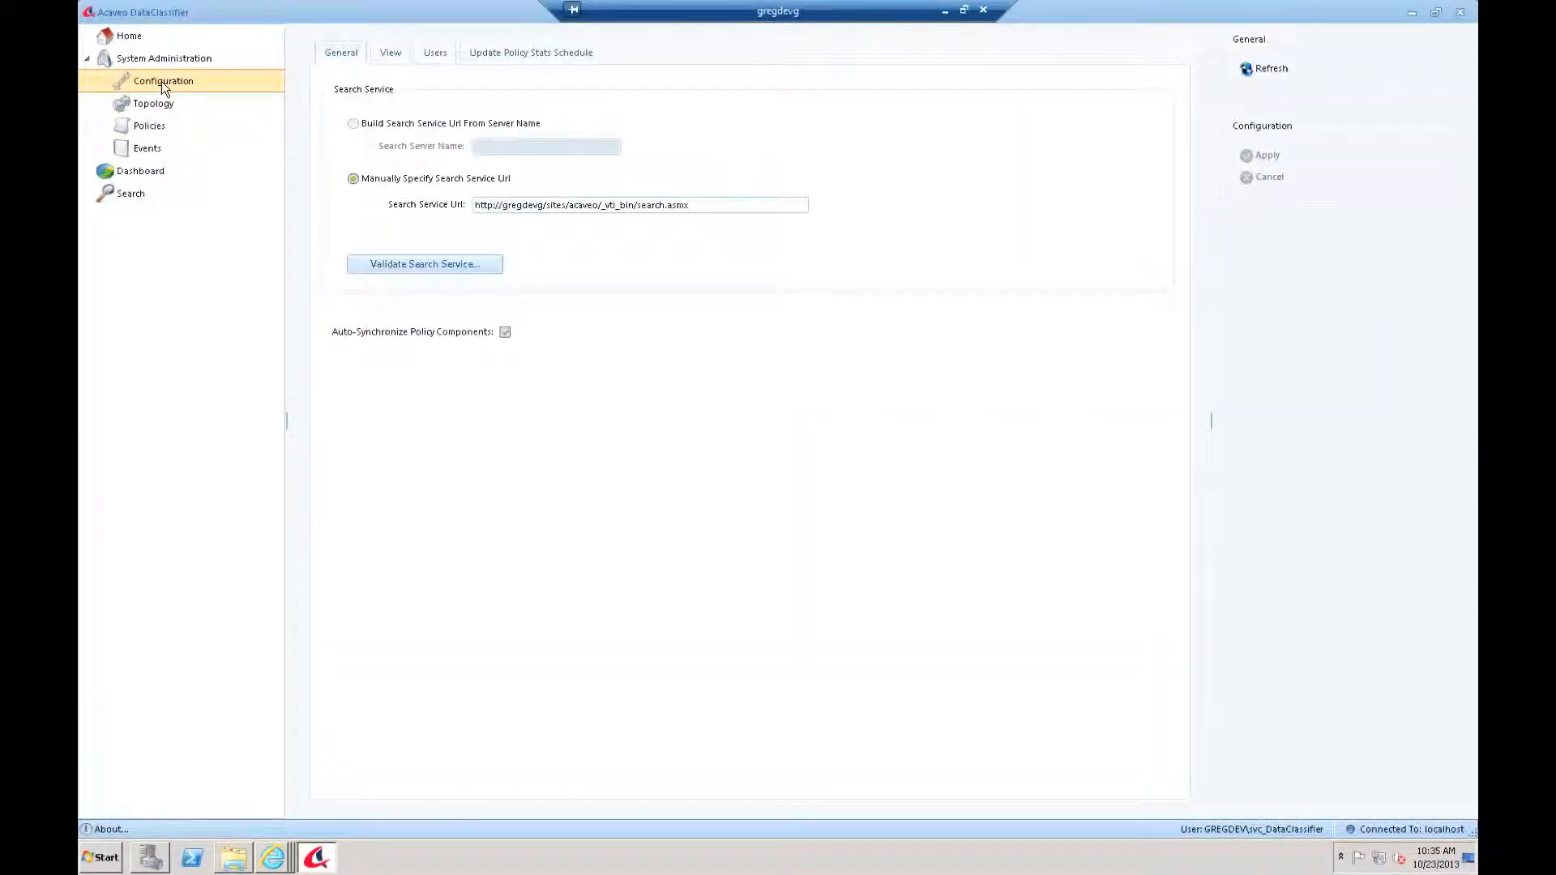
pyautogui.click(530, 53)
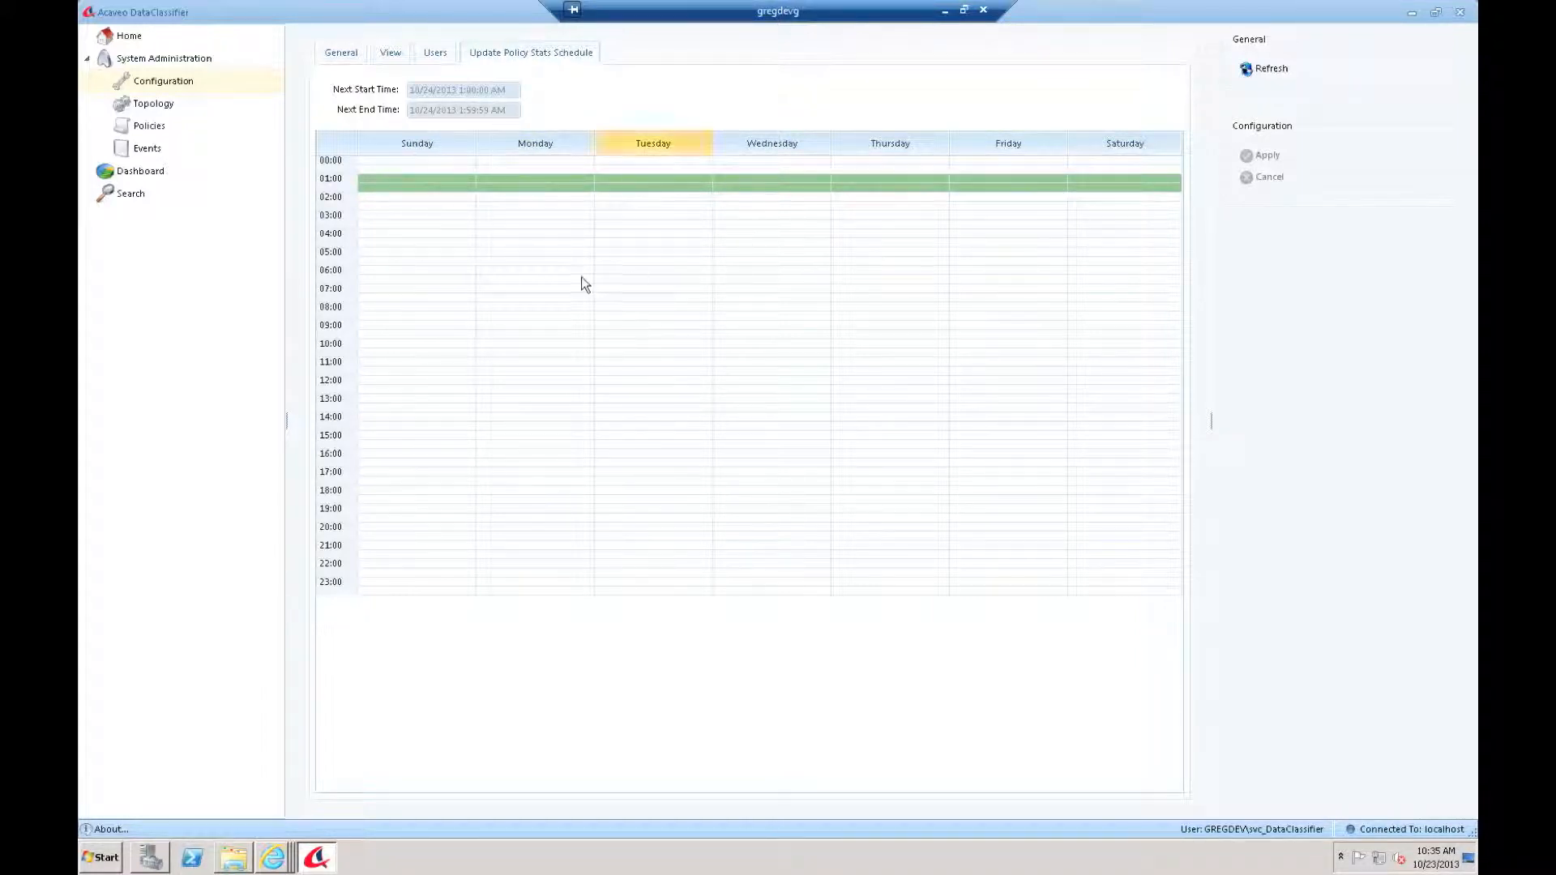
pyautogui.click(154, 130)
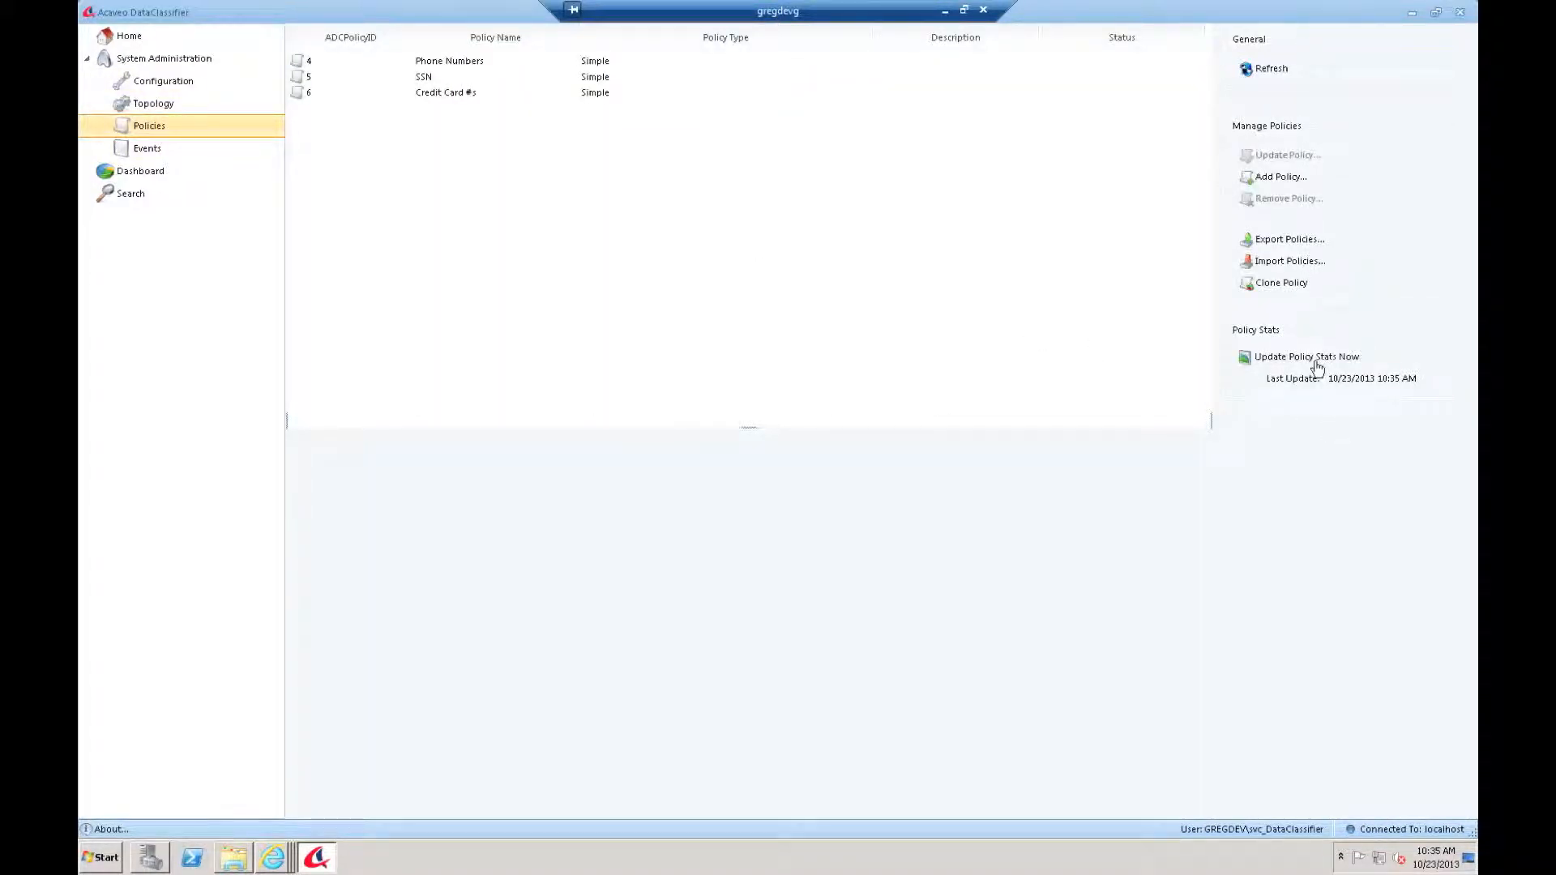
# Step: View statistics for Phone Numbers, SSN, then Credit Card #s, which shows 143 classified items
pyautogui.click(457, 65)
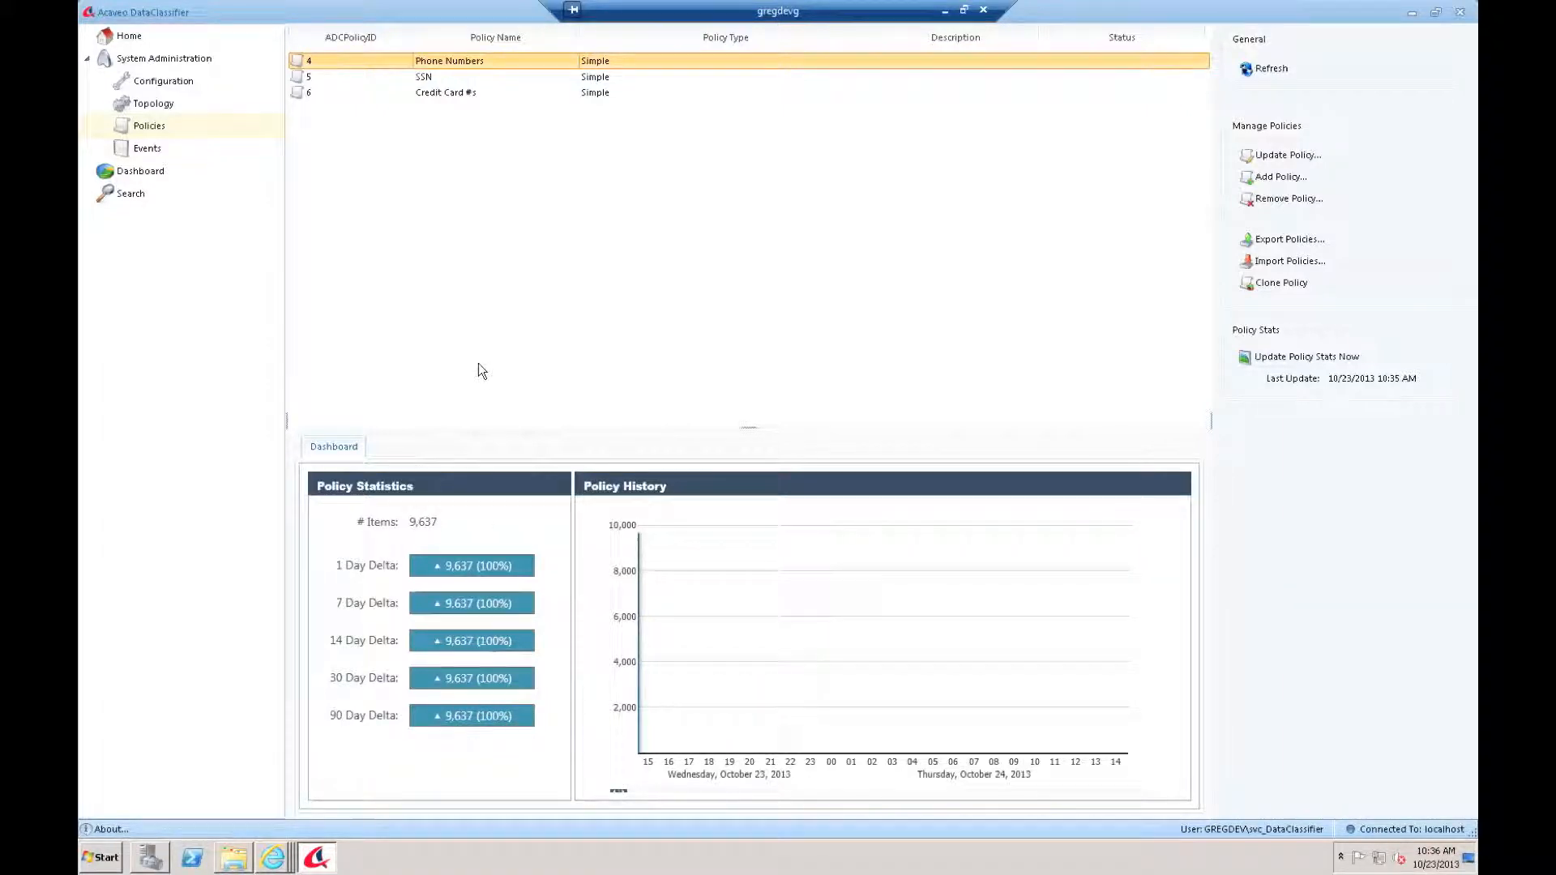
pyautogui.click(412, 78)
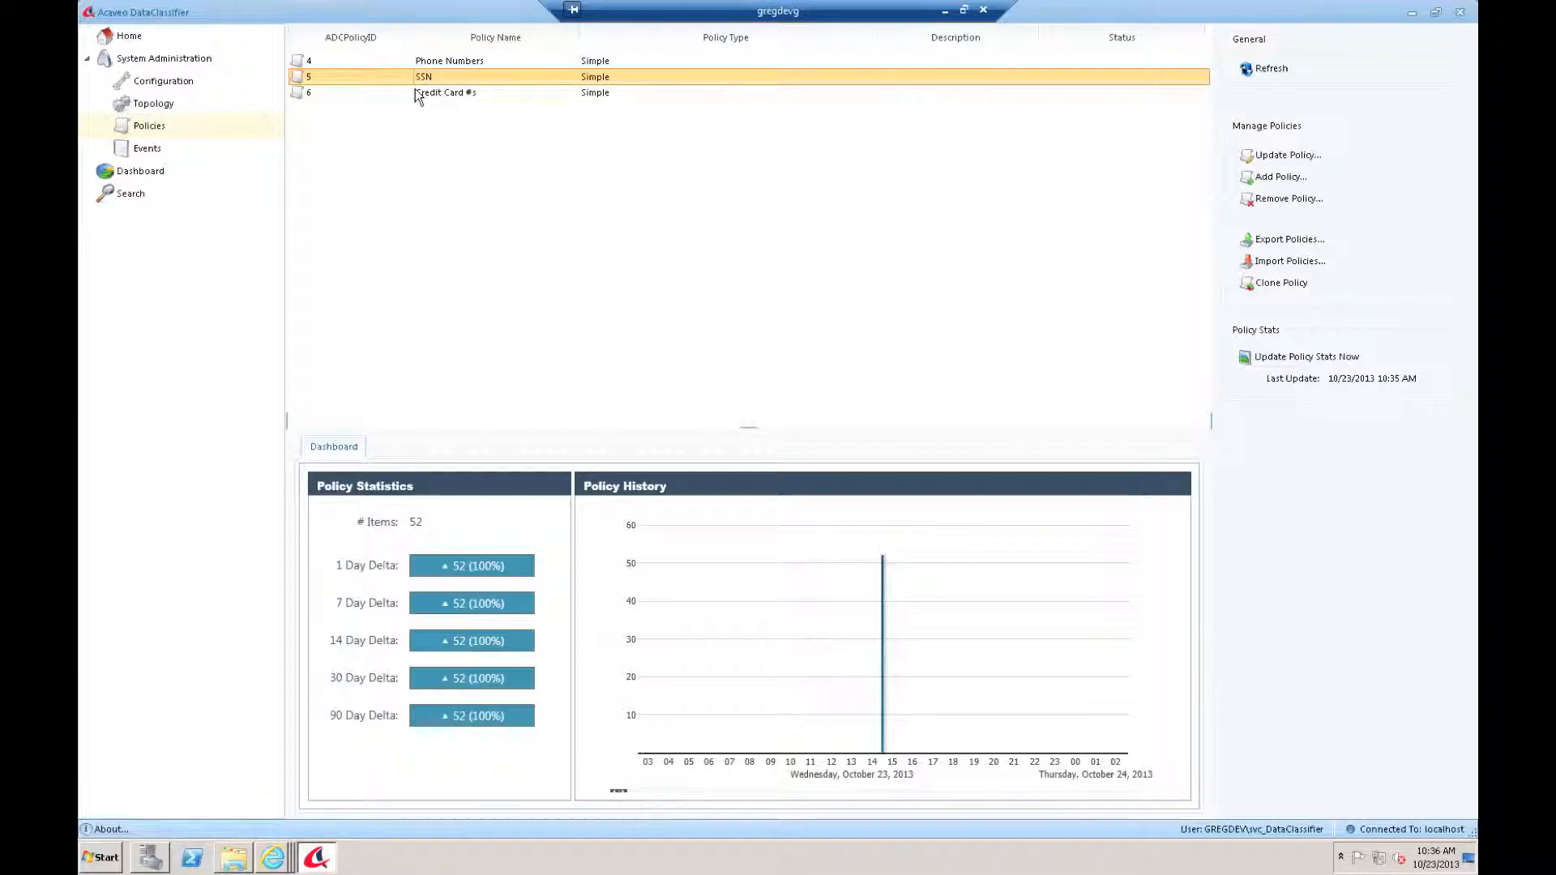
pyautogui.click(416, 93)
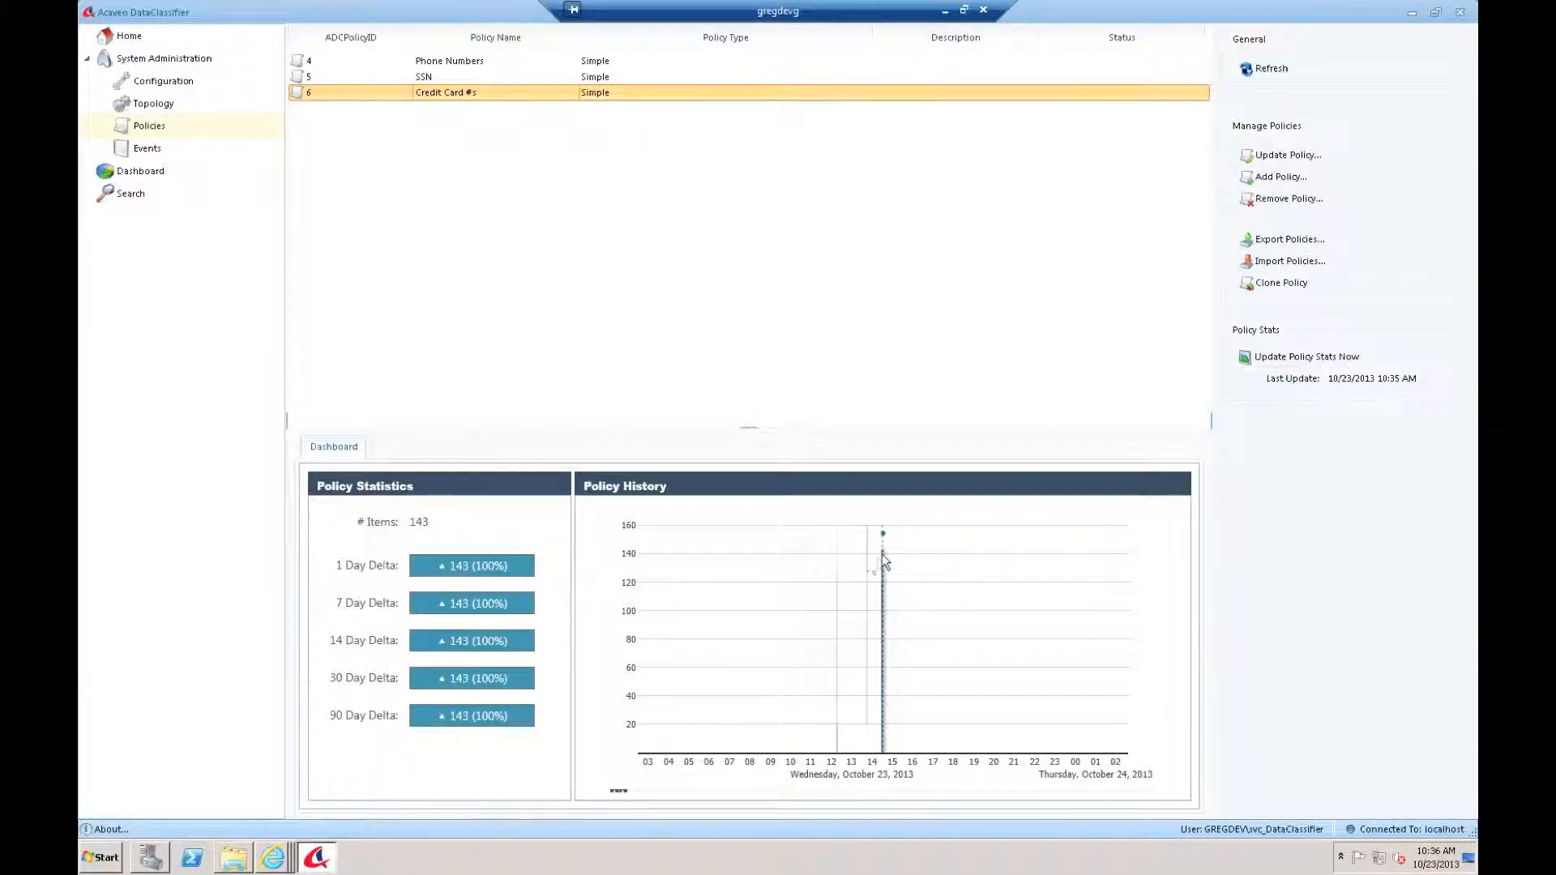
pyautogui.moveTo(882, 553)
# Step: Review the Dashboard summaries: 143 Credit Card #s, 9,637 Phone Numbers and 52 SSN items
pyautogui.click(134, 171)
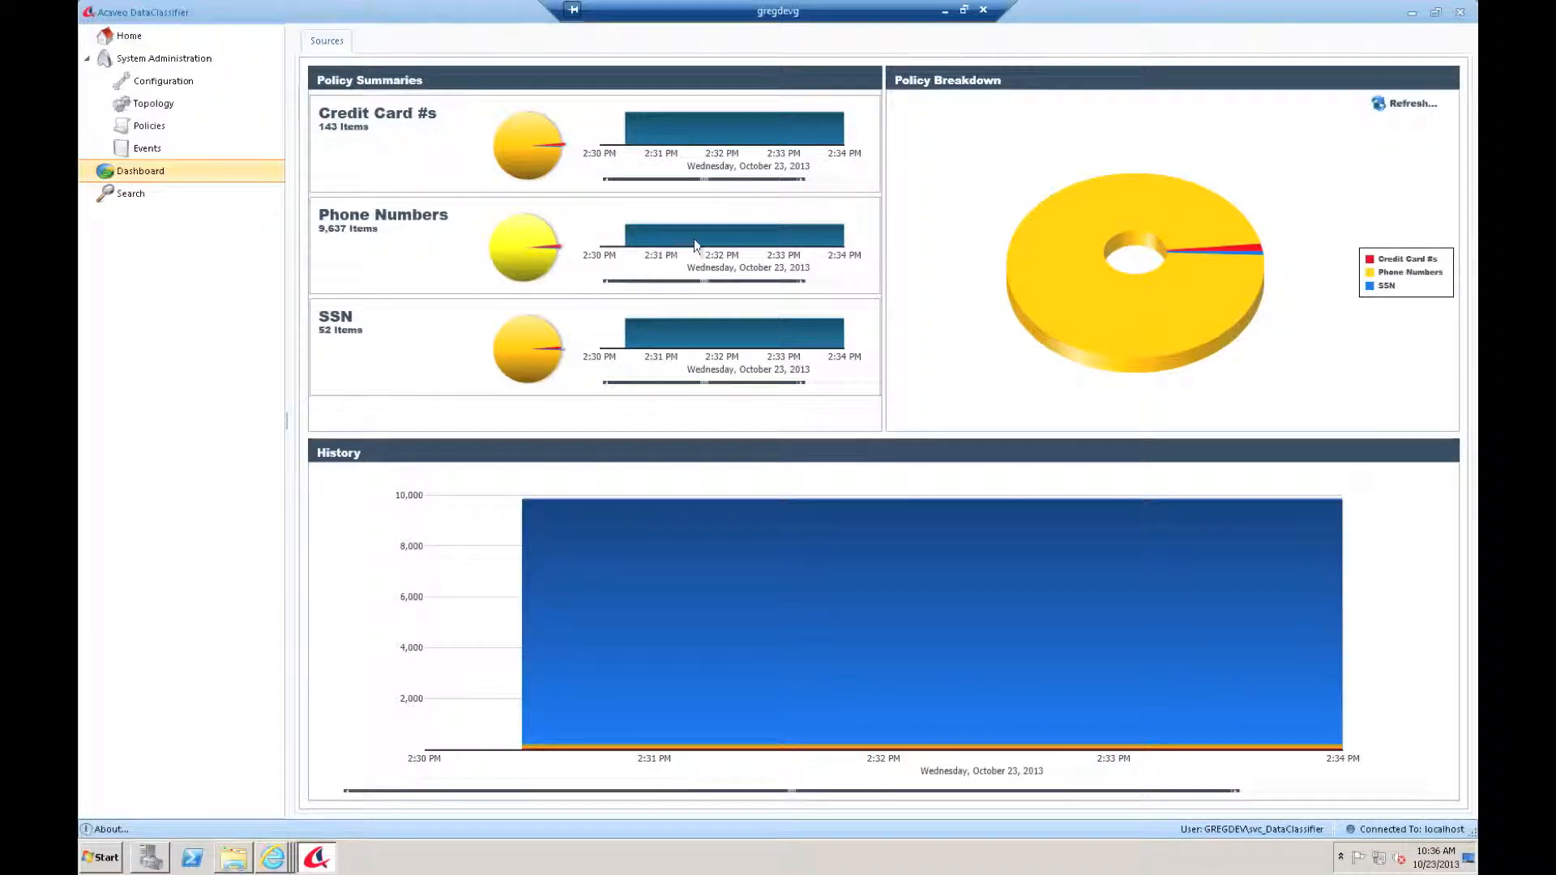
pyautogui.moveTo(813, 235)
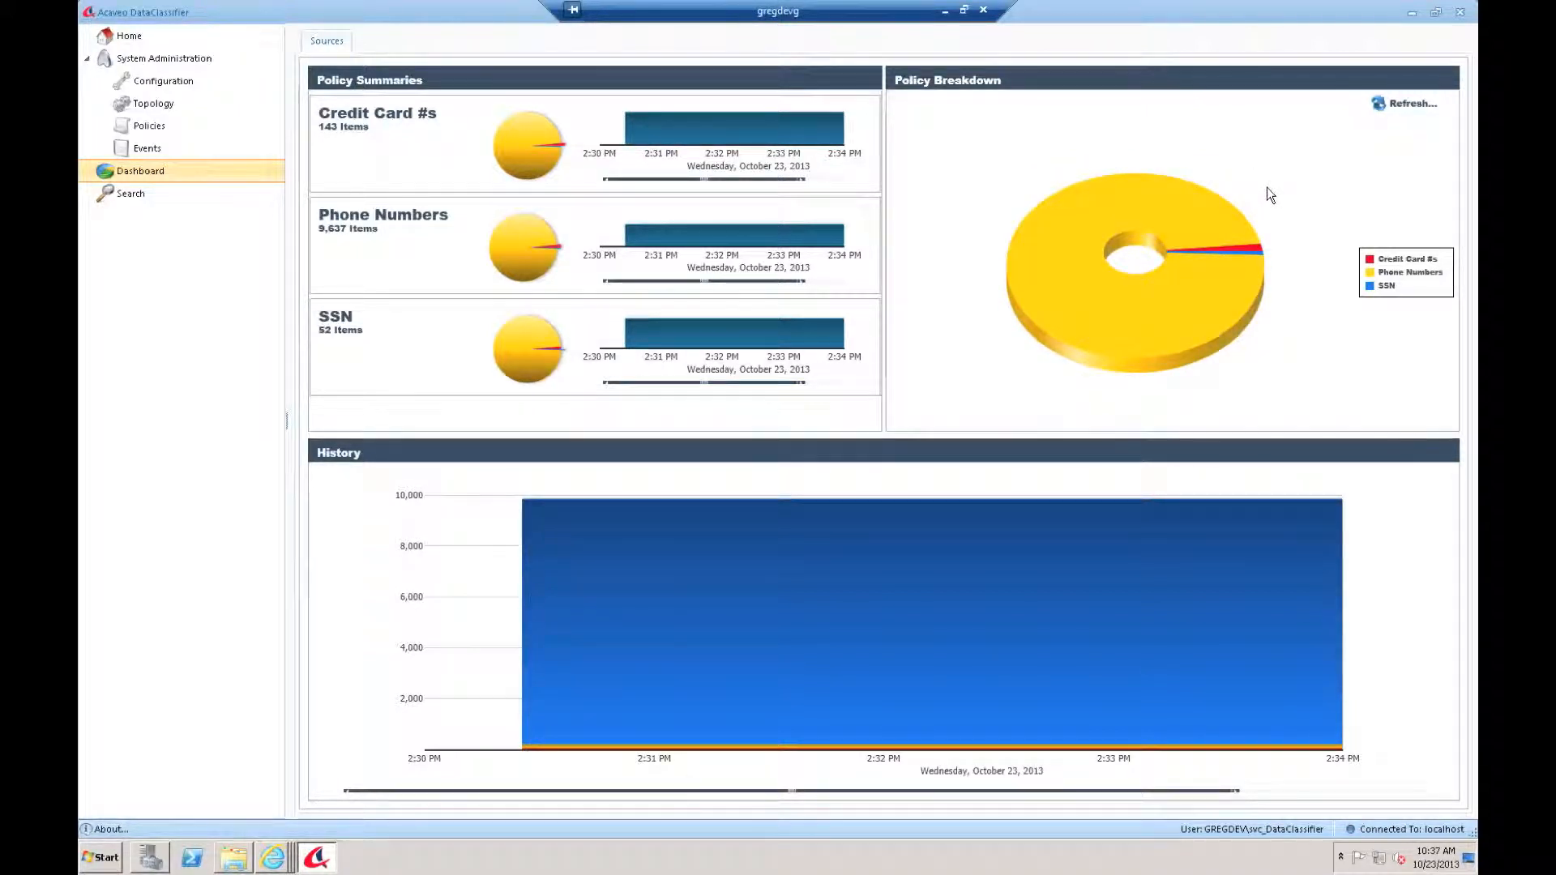
pyautogui.moveTo(542, 705)
# Step: Run a DataClassifier document search restricted to the Credit Card #s policy, returning 143 items
pyautogui.click(129, 194)
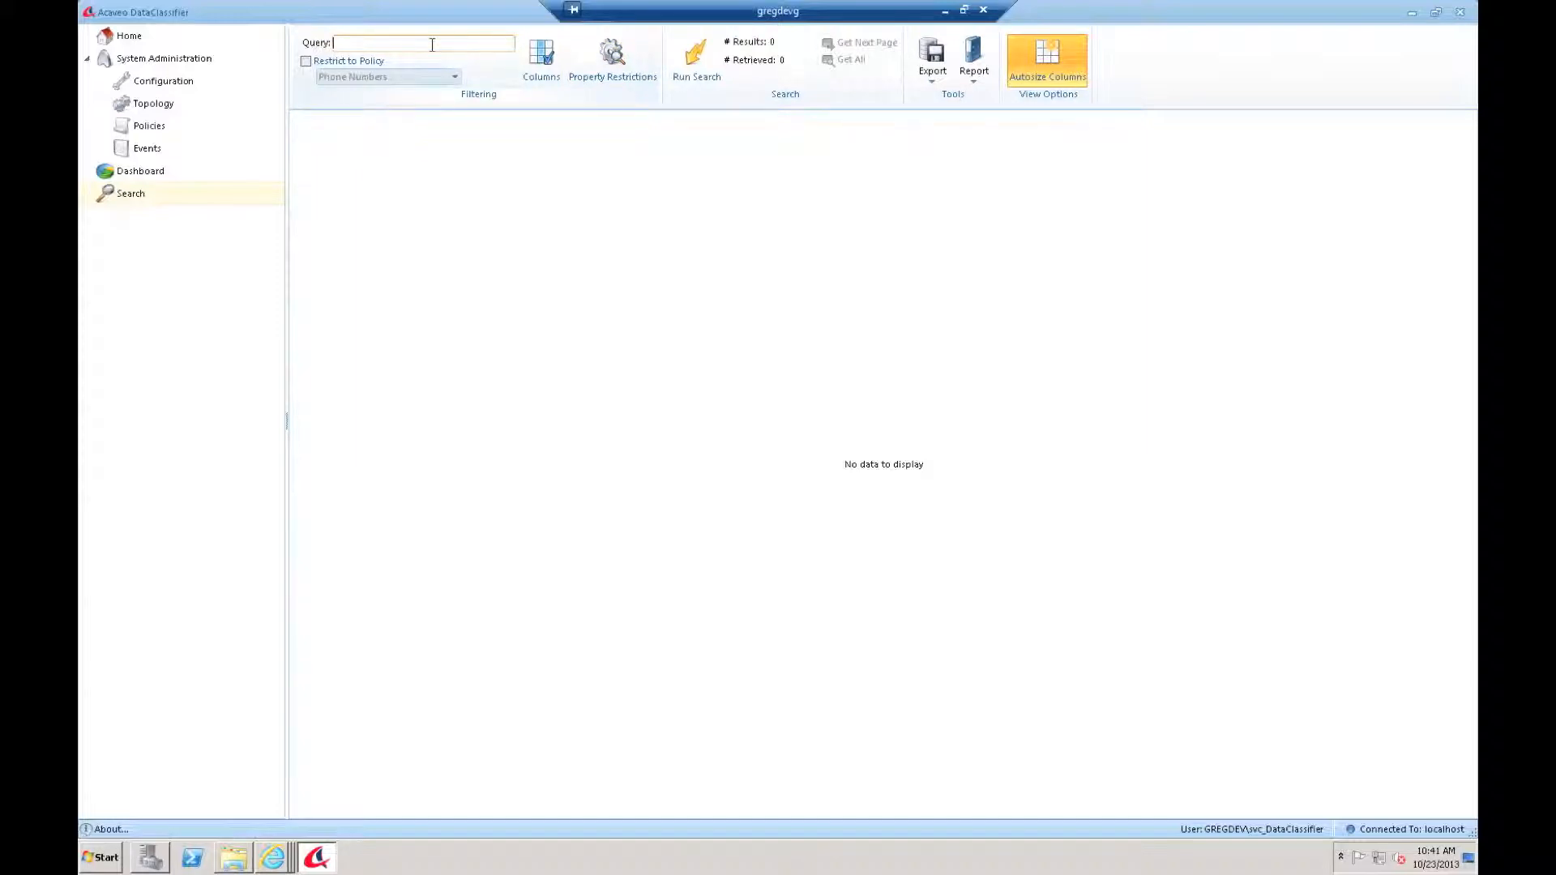
pyautogui.click(306, 62)
pyautogui.click(447, 78)
pyautogui.click(355, 122)
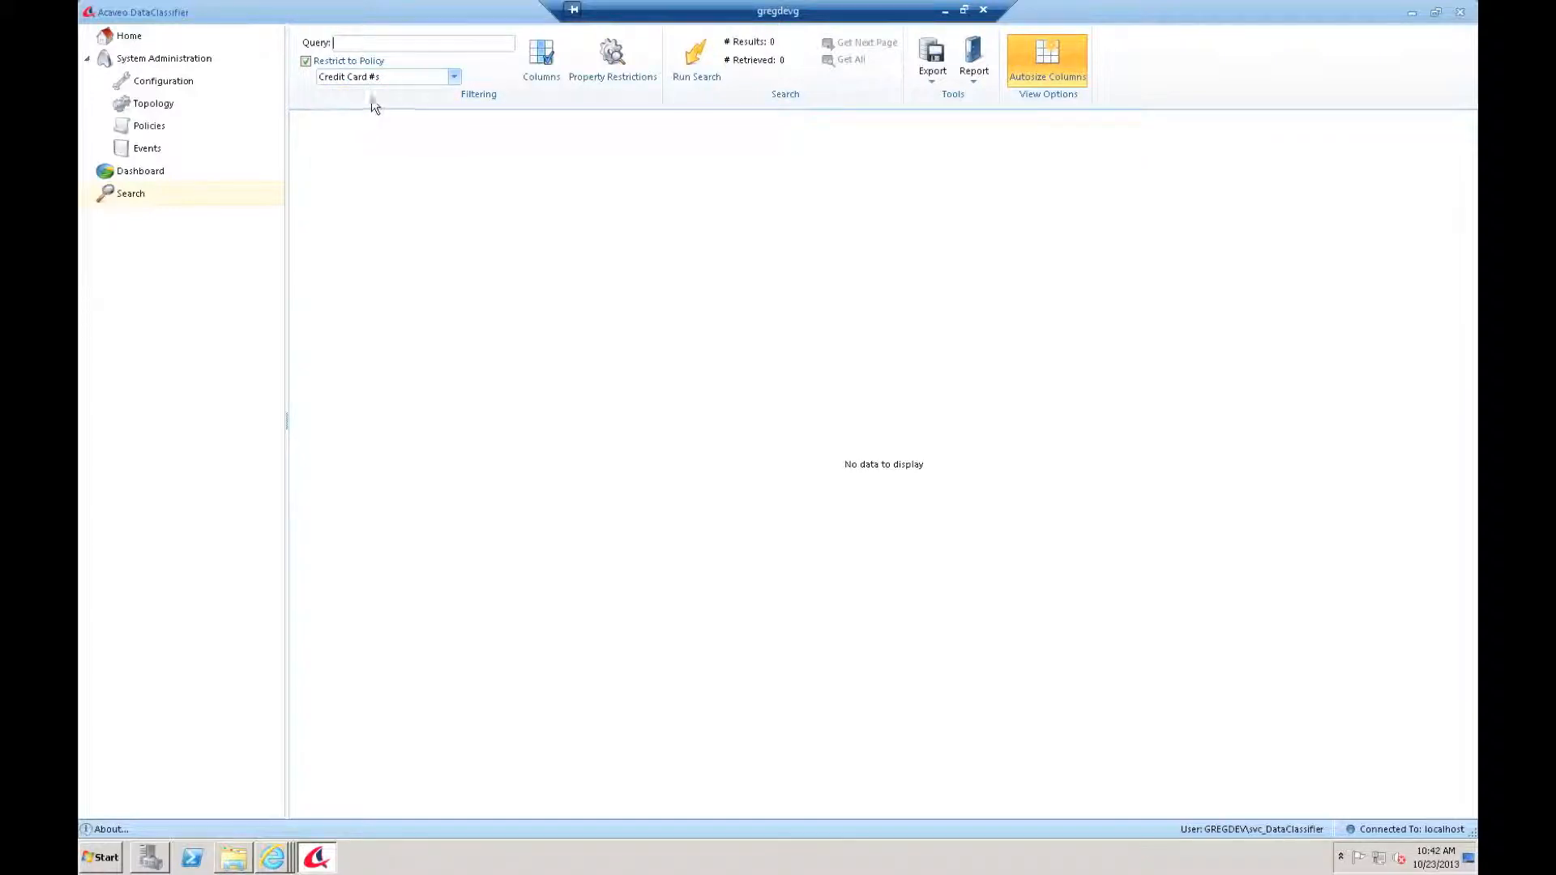
pyautogui.click(703, 68)
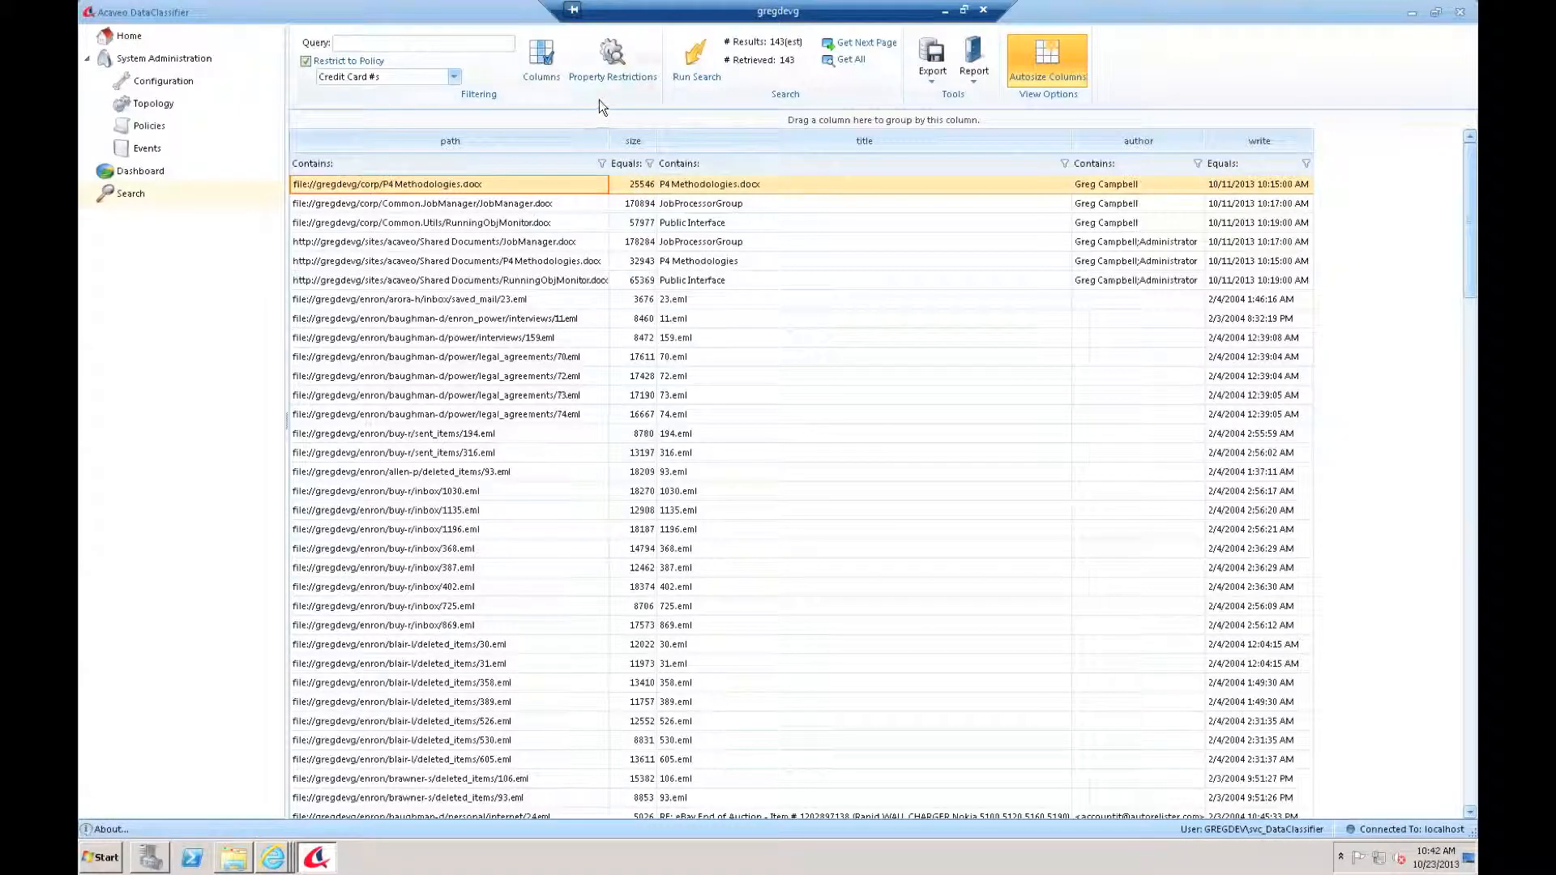
pyautogui.click(613, 71)
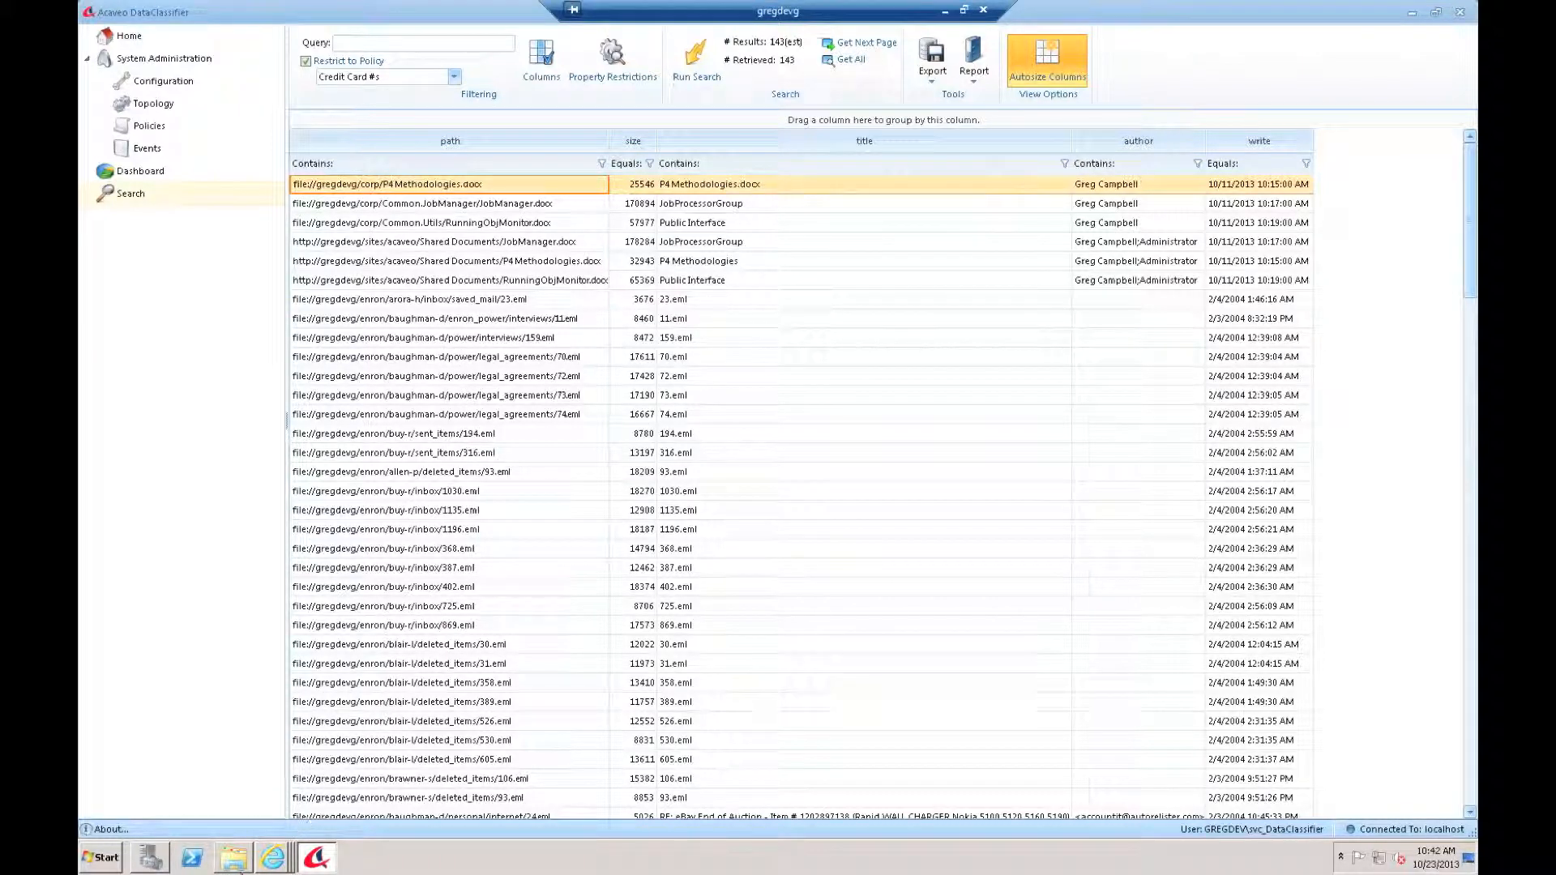
pyautogui.click(273, 858)
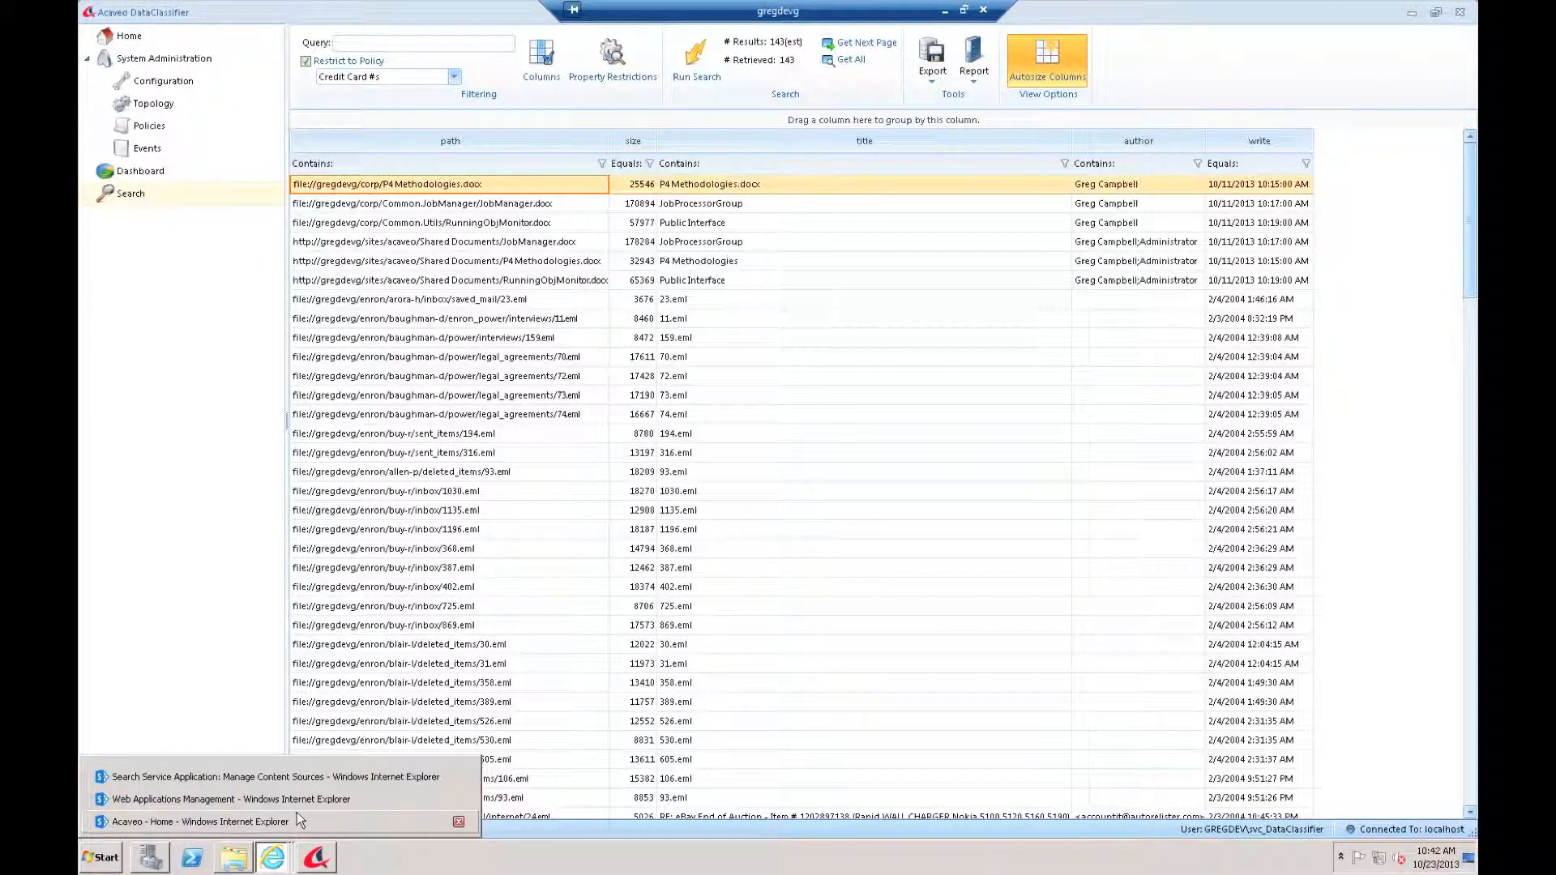
# Step: Visit the Acaveo SharePoint home, then view DataClassifier's Policies list, where Credit Card #s has ID 6
pyautogui.click(283, 819)
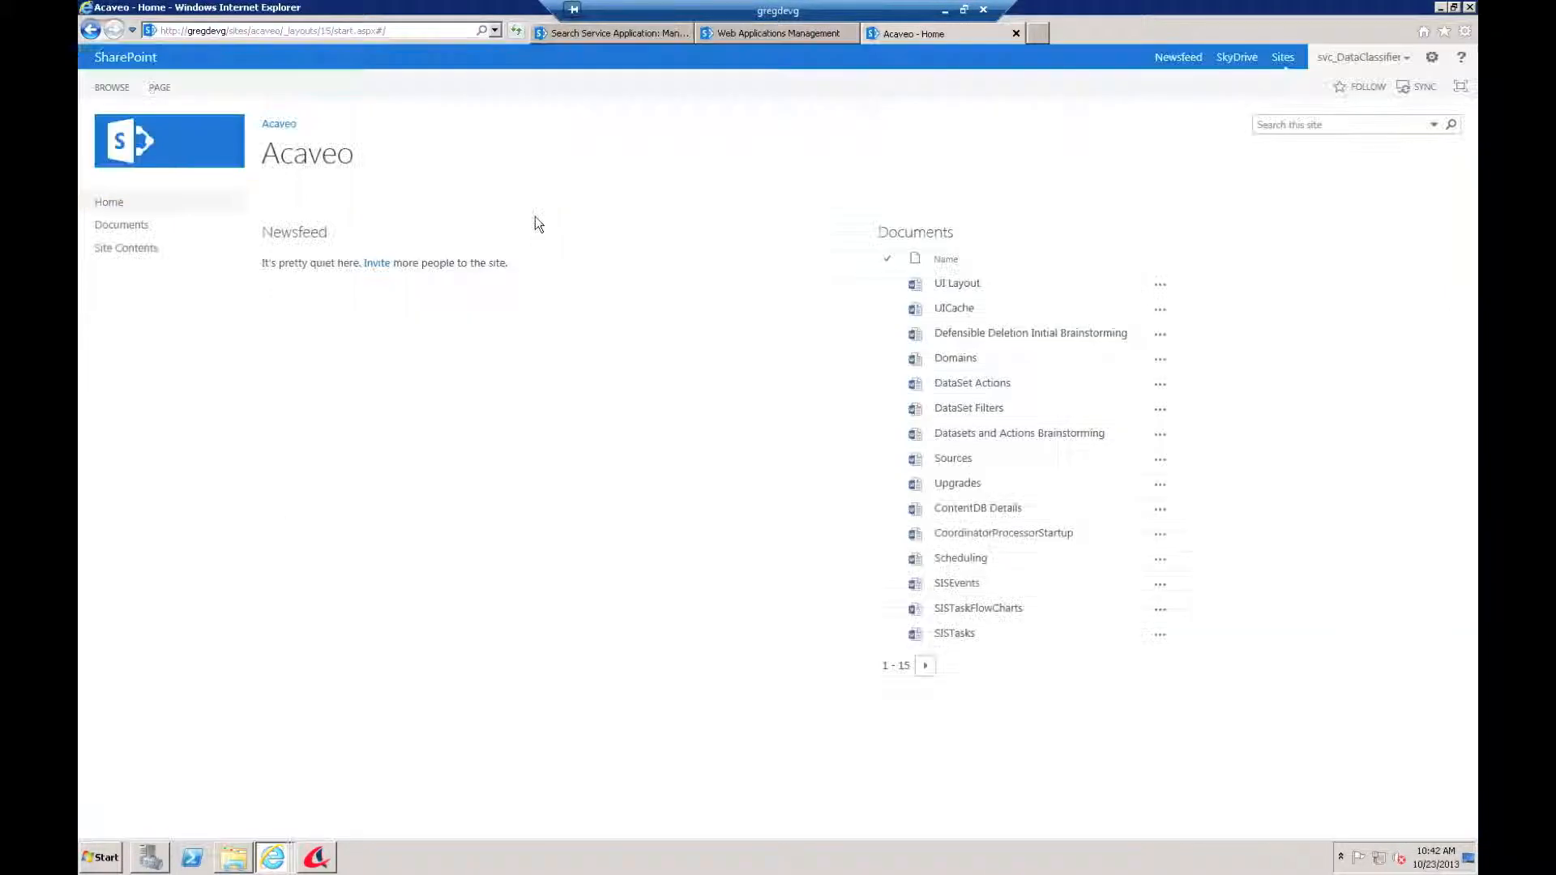
pyautogui.click(1262, 121)
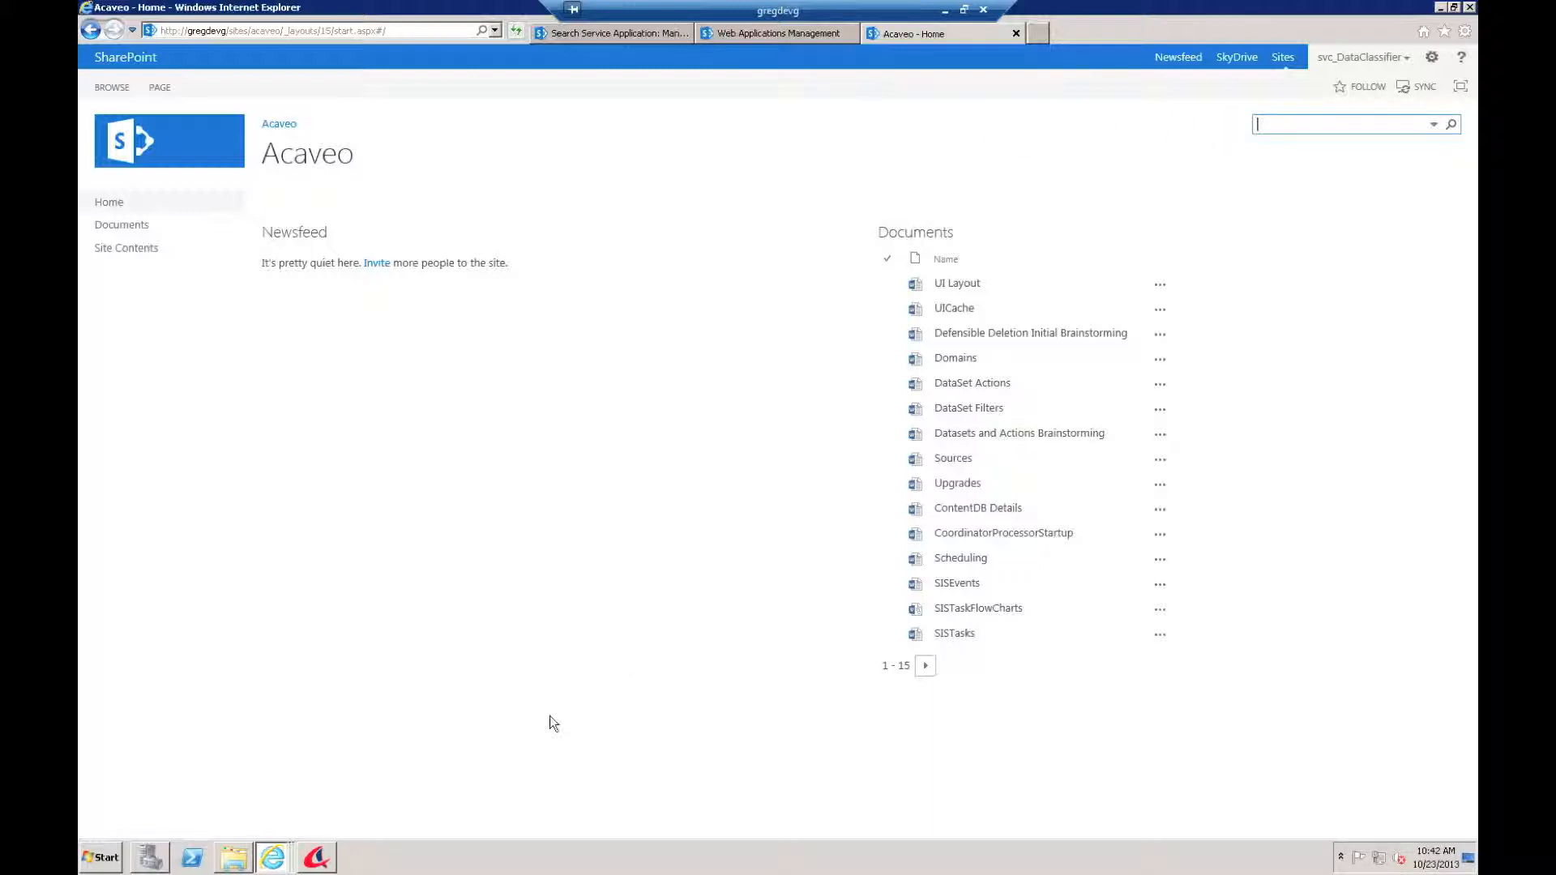
pyautogui.click(313, 864)
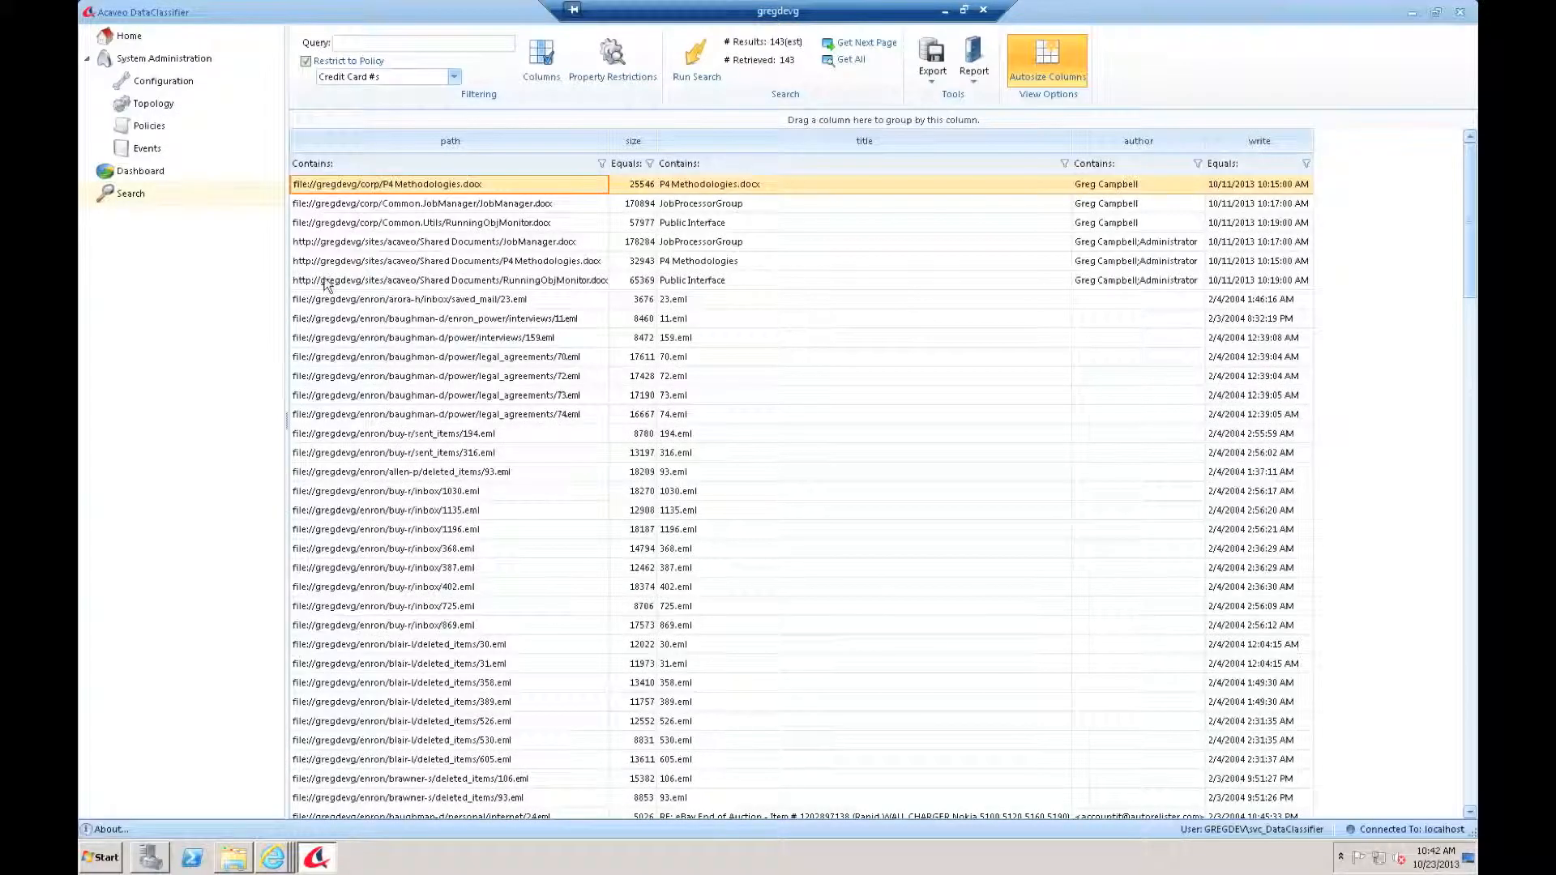
pyautogui.click(135, 126)
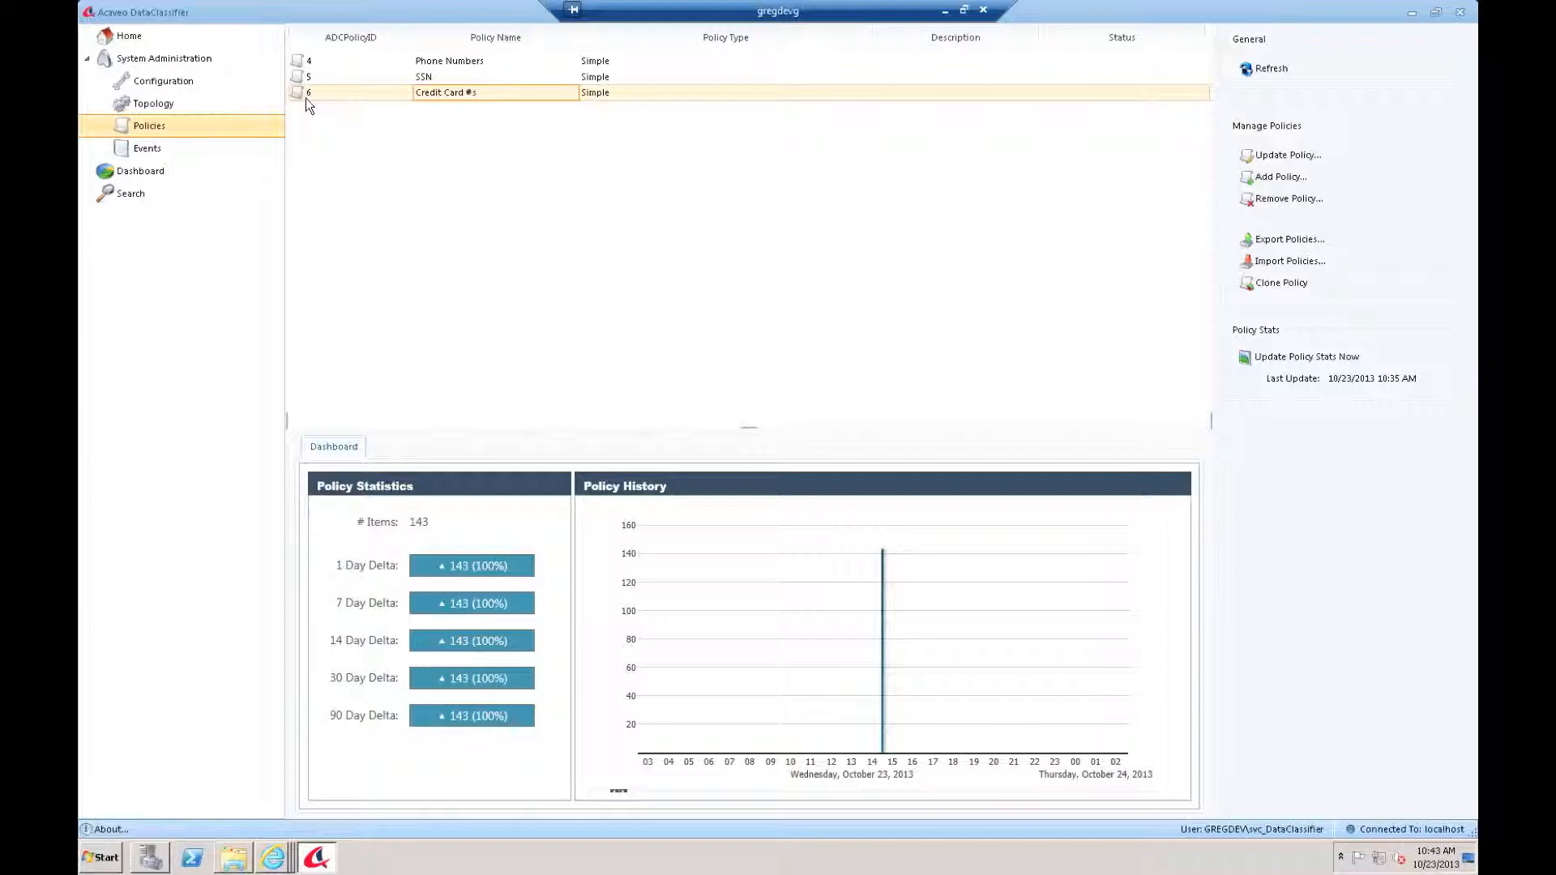
pyautogui.click(274, 864)
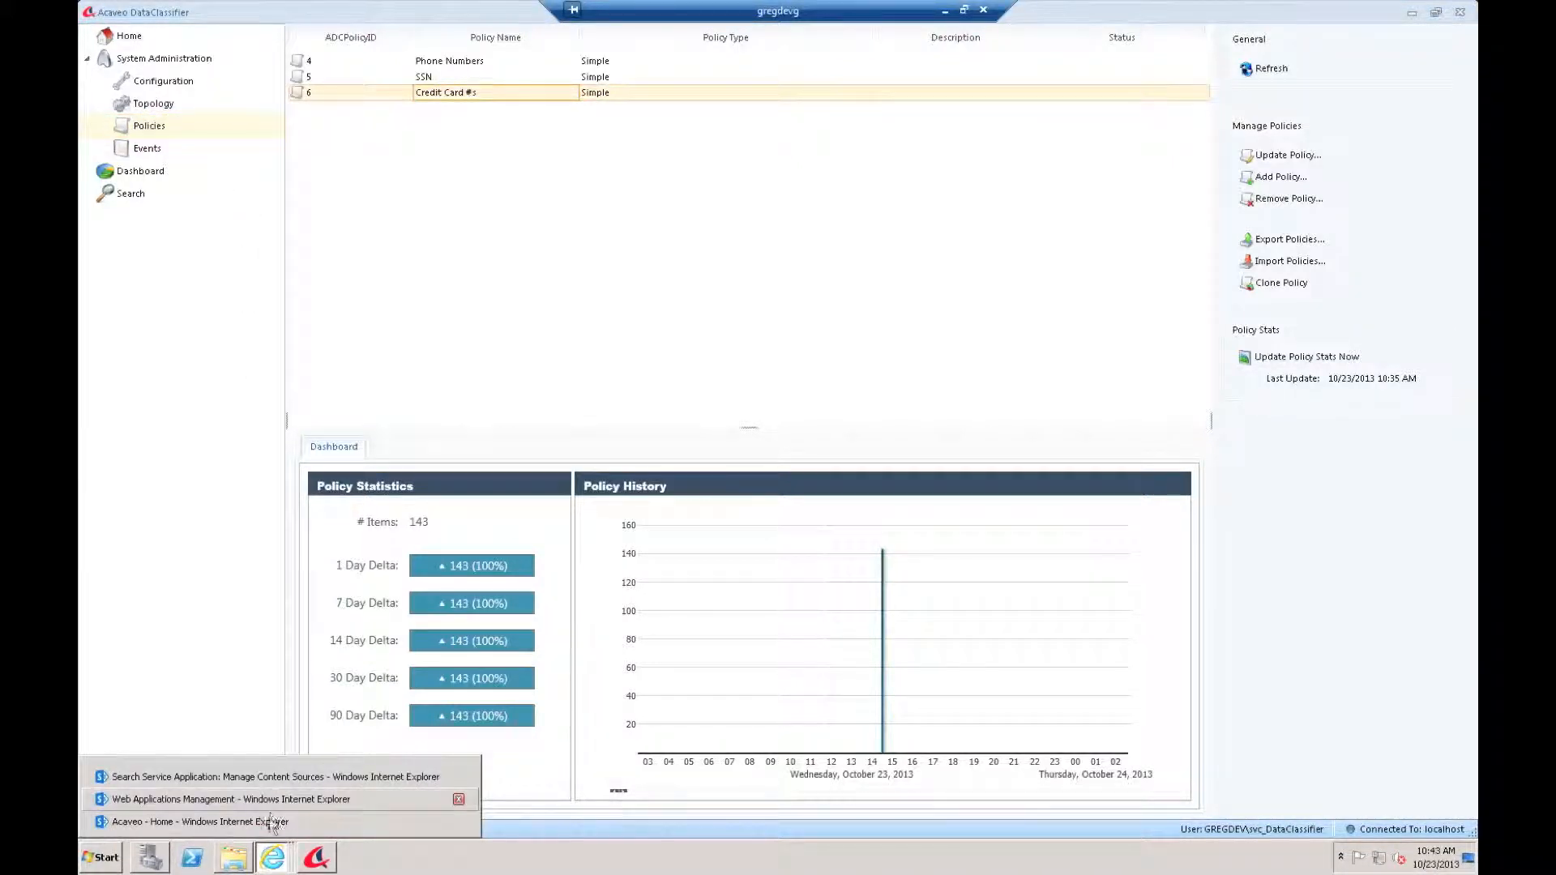
# Step: Search the Acaveo SharePoint site for ADCPolicyIDs:6, finding JobProcessorGroup, P4 Methodologies and Public Interface
pyautogui.click(269, 821)
pyautogui.write('ADCP')
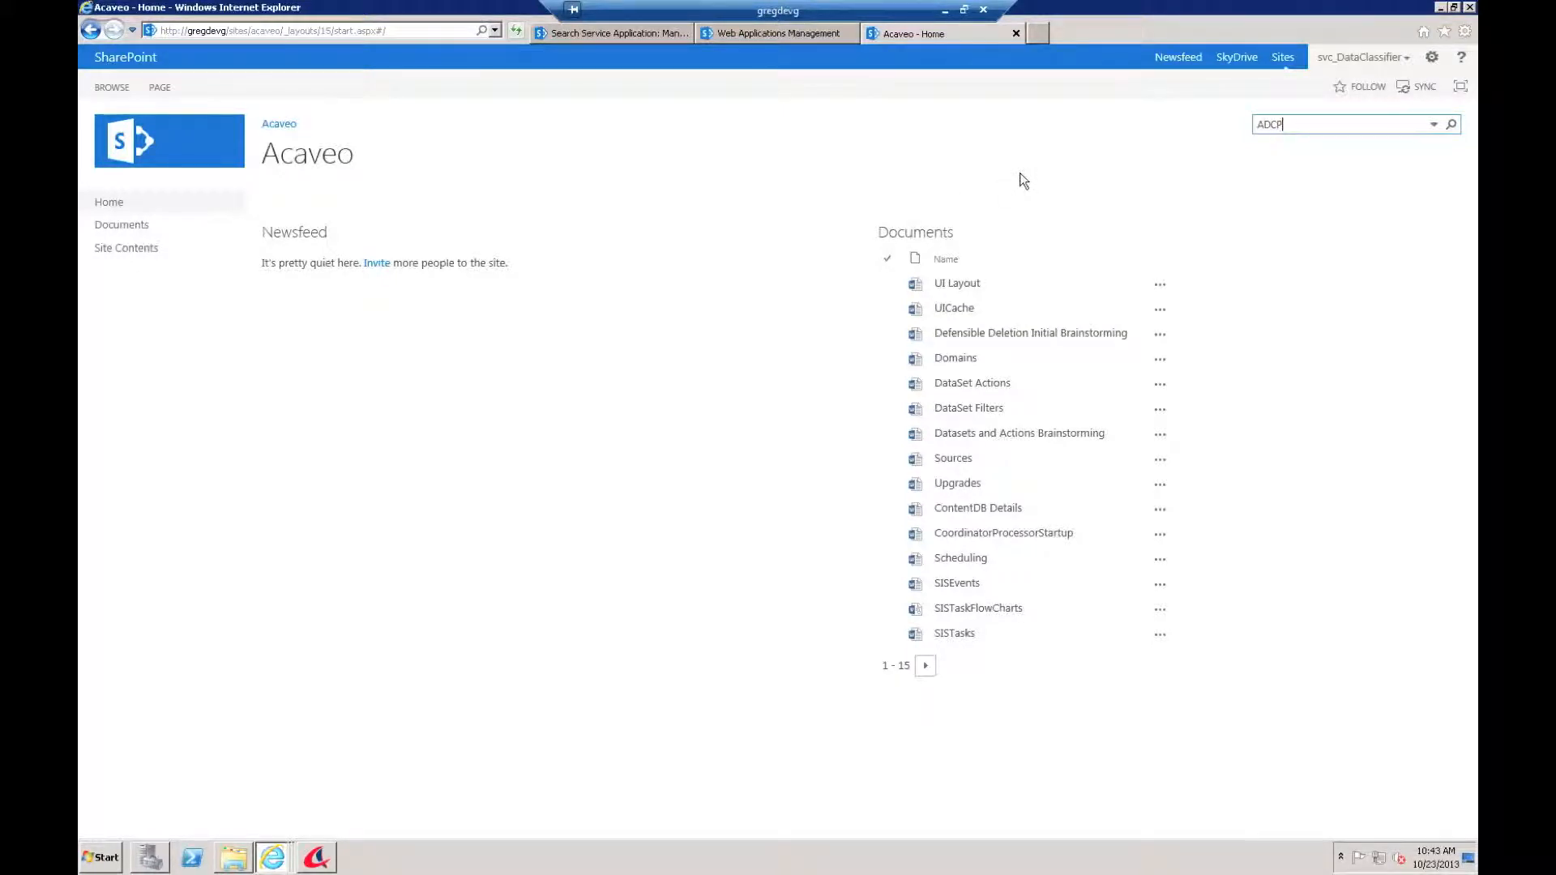
pyautogui.write('olicyIDs:6')
pyautogui.click(1452, 125)
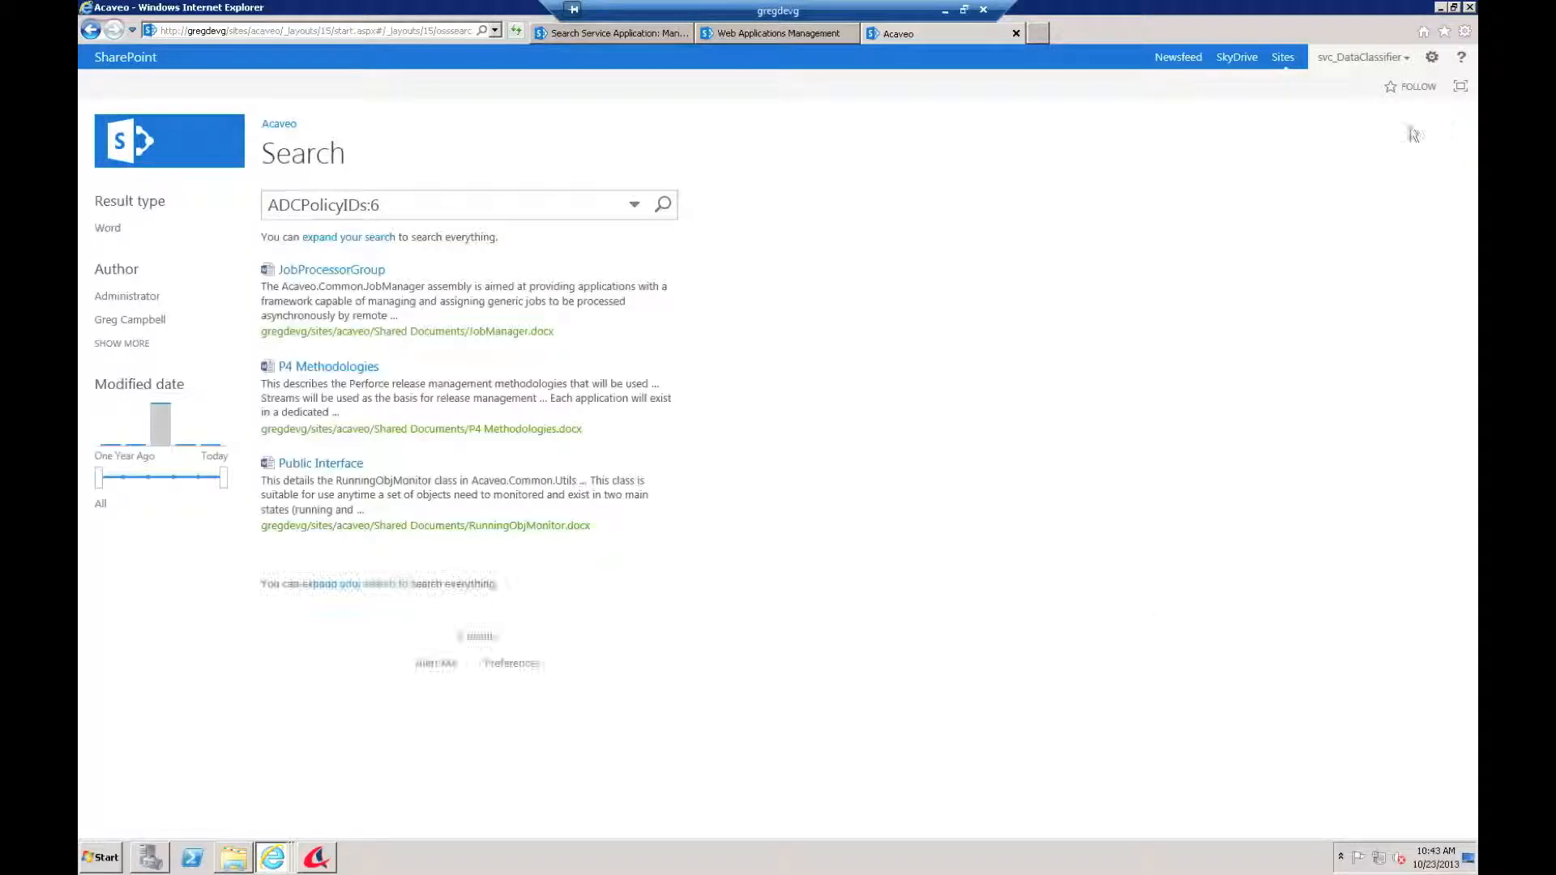
pyautogui.moveTo(363, 467)
pyautogui.moveTo(378, 391)
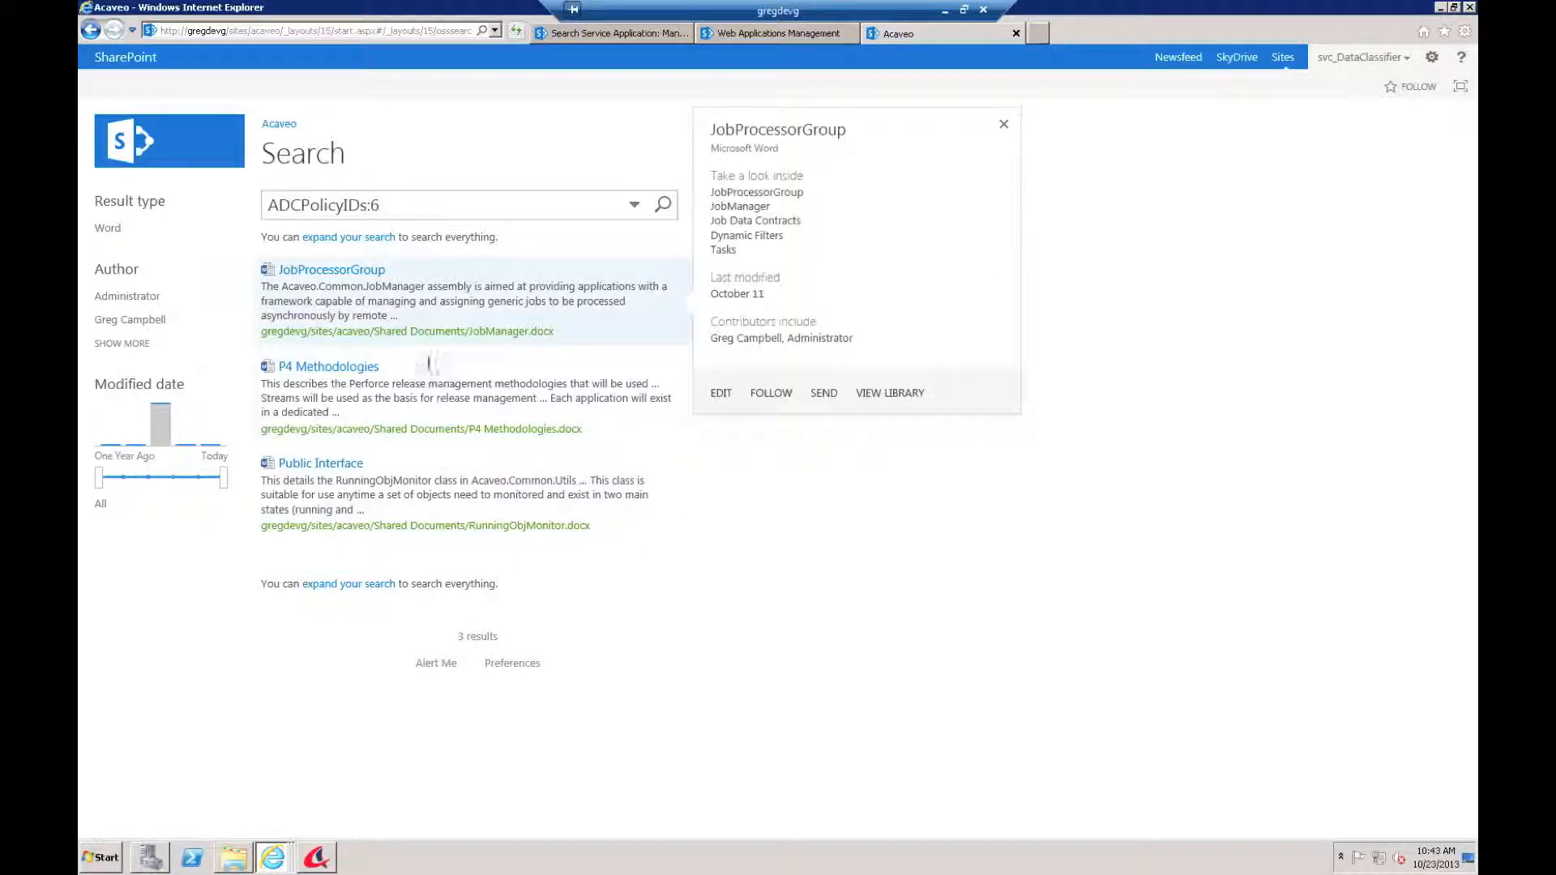
pyautogui.moveTo(432, 368)
# Step: Refine the SharePoint search to 'ADCPolicyIDs:6 acaveo' for 2 results, then return to DataClassifier
pyautogui.click(434, 201)
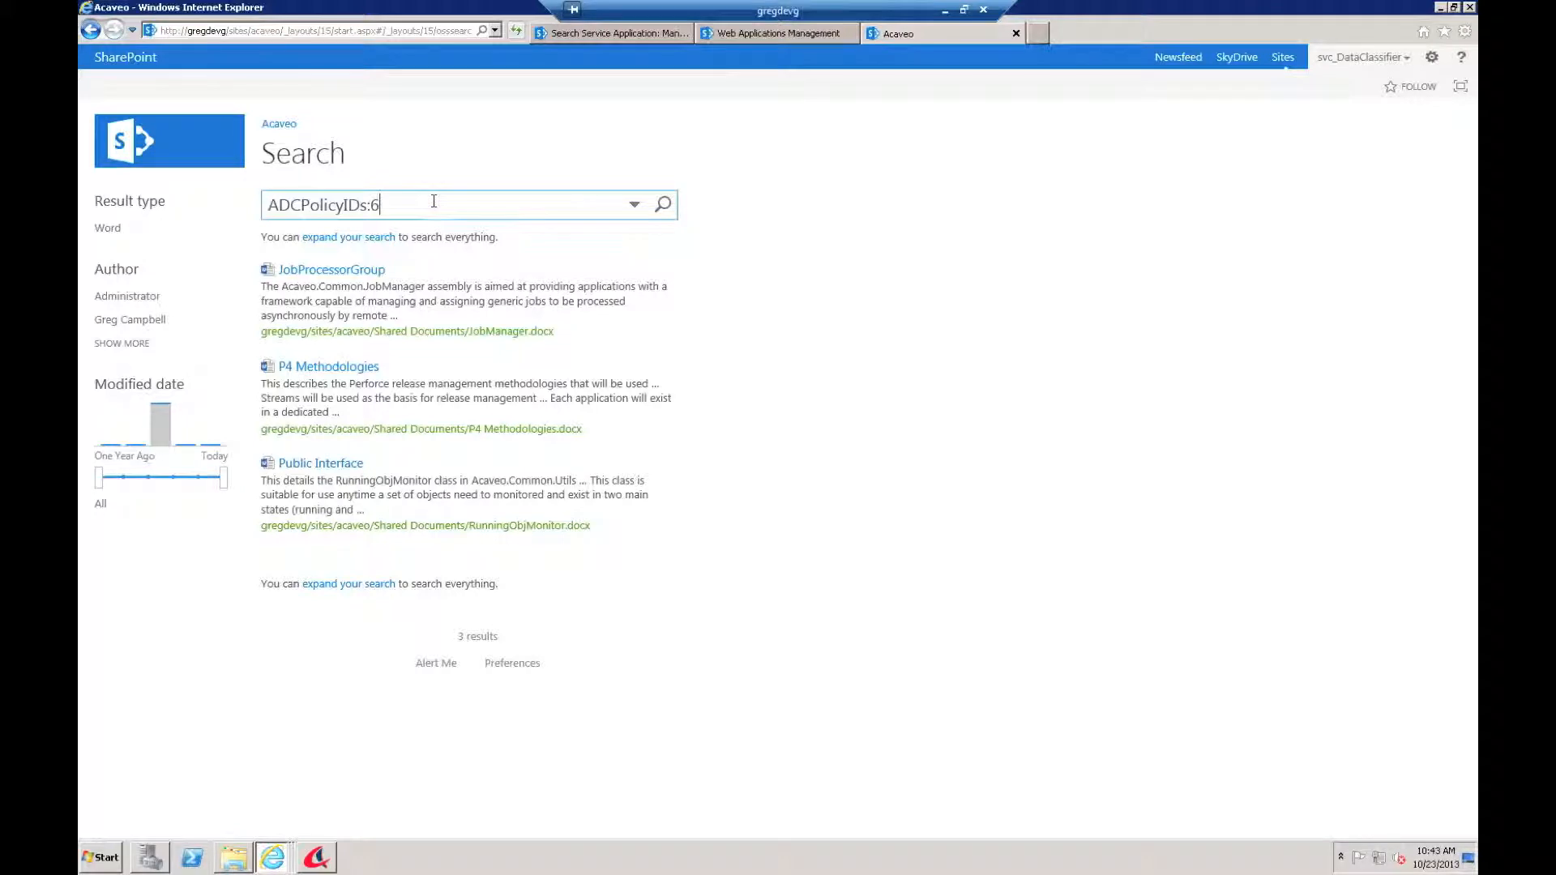
pyautogui.write('acaveo')
pyautogui.press('Return')
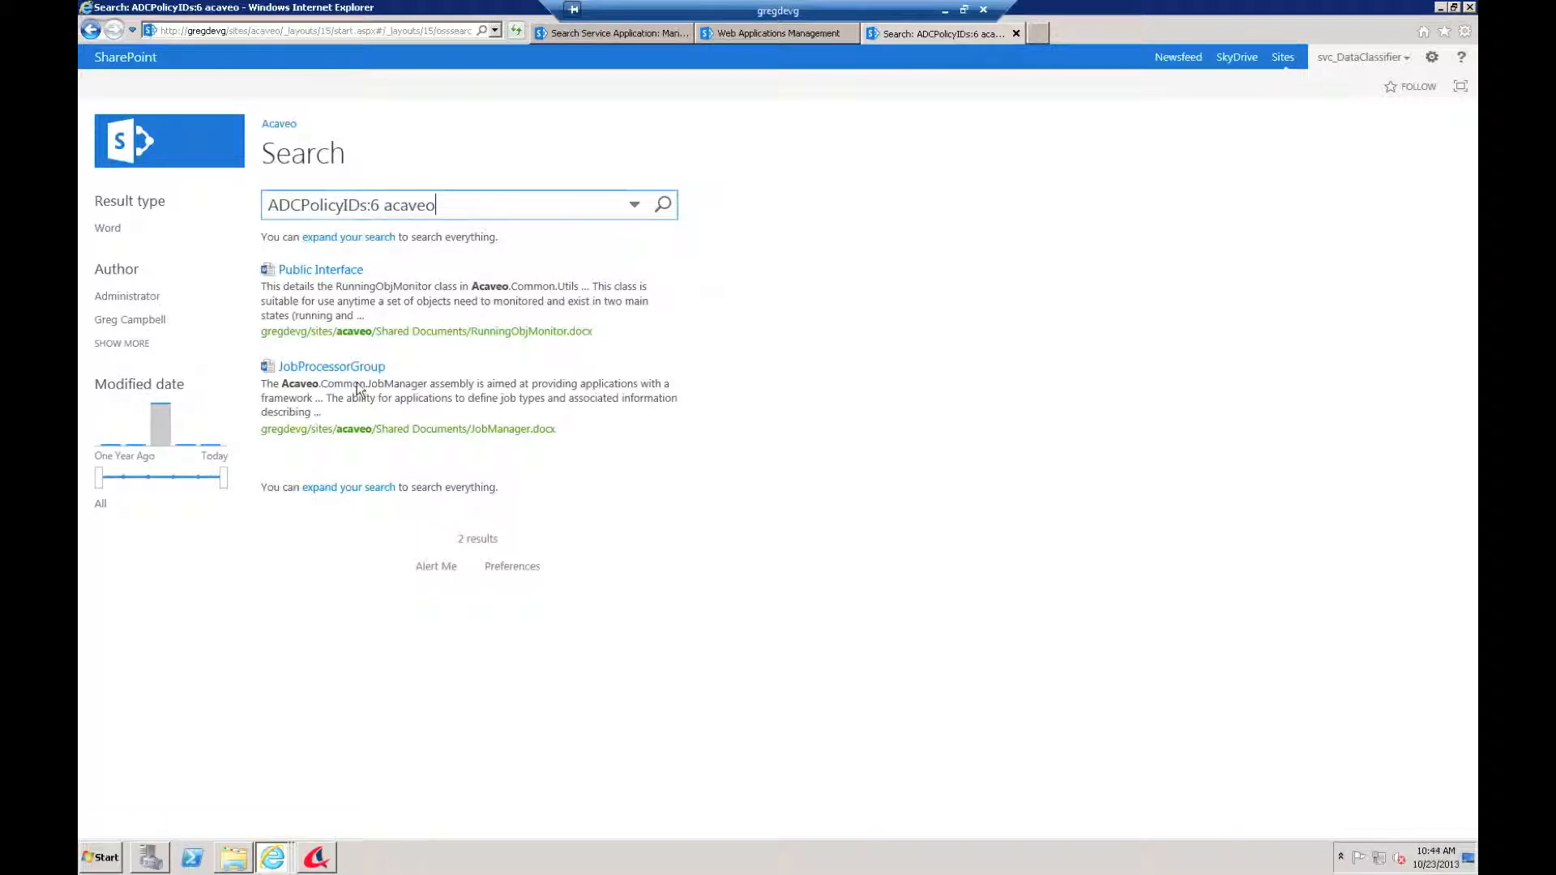
pyautogui.moveTo(420, 361)
pyautogui.click(315, 861)
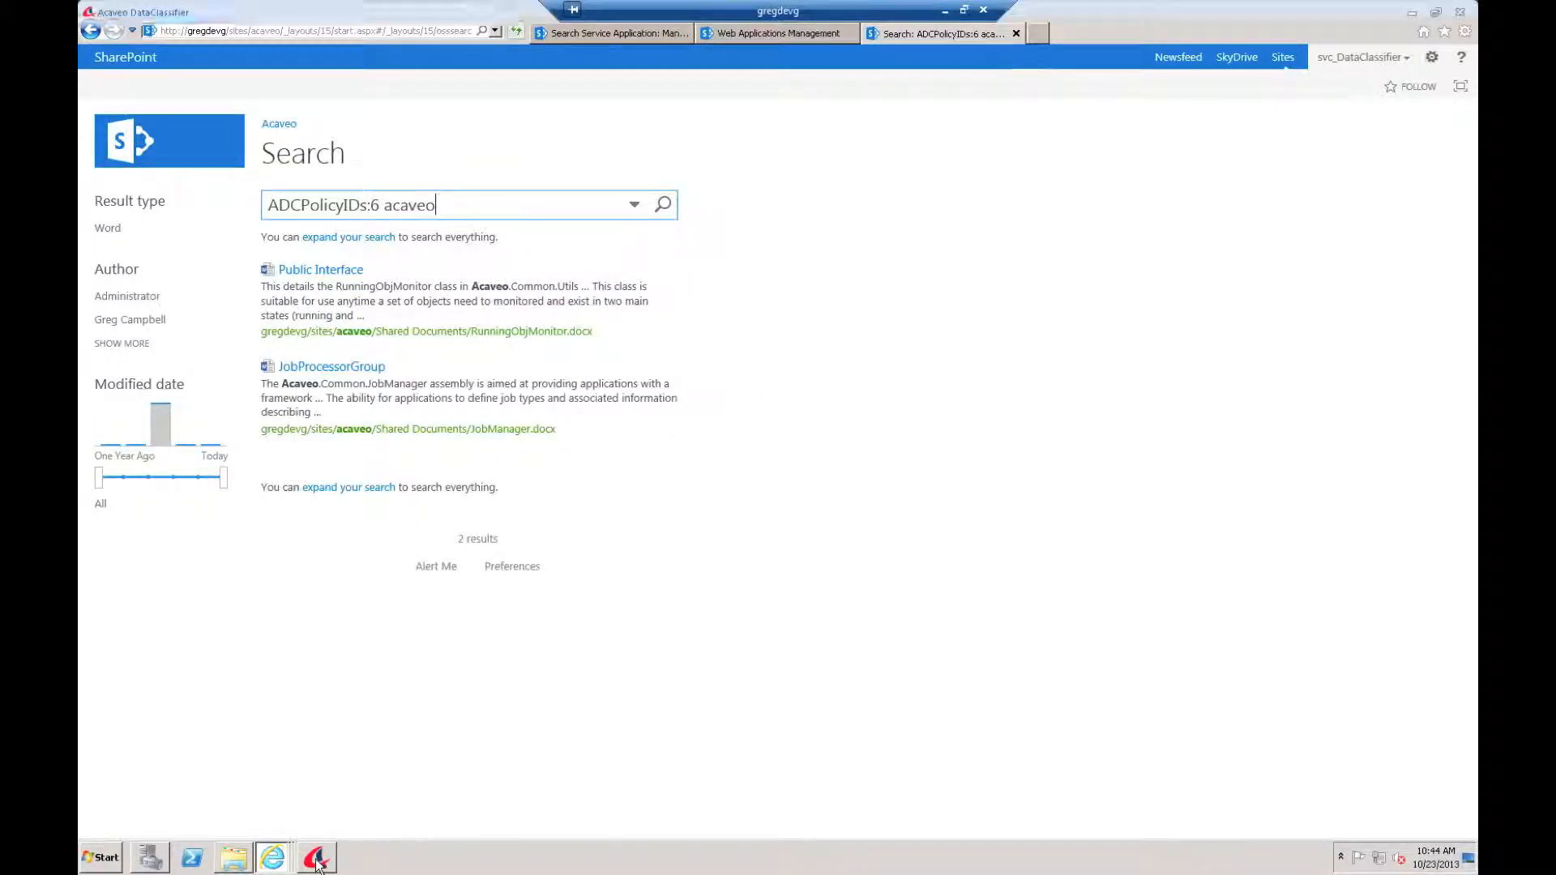